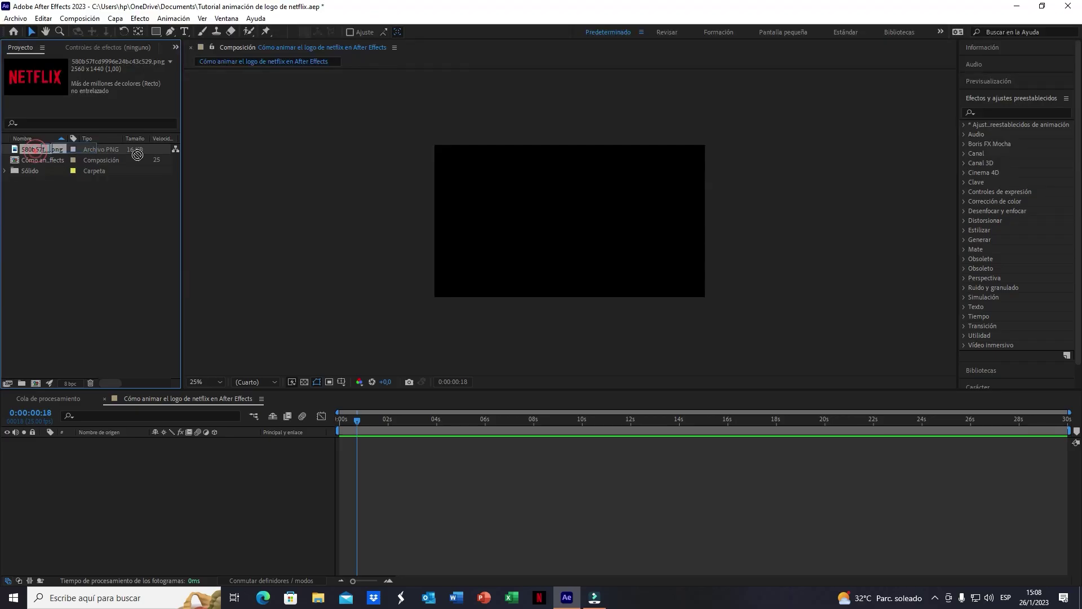
- Drop the NETFLIX PNG into the composition and set its Scale to 43%
left_click_drag(137, 151, 570, 221)
key("s")
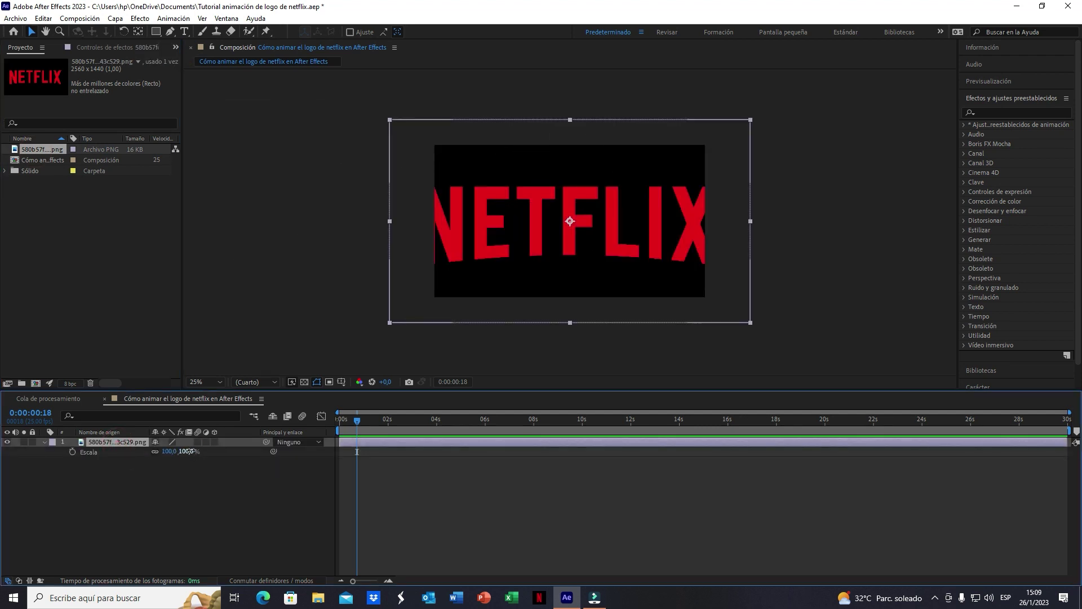
left_click(180, 459)
left_click(387, 419)
left_click(341, 419)
left_click(117, 442)
- Create a white solid layer beneath the NETFLIX logo, then reselect the logo layer
key("s")
right_click(145, 482)
mouse_move(169, 343)
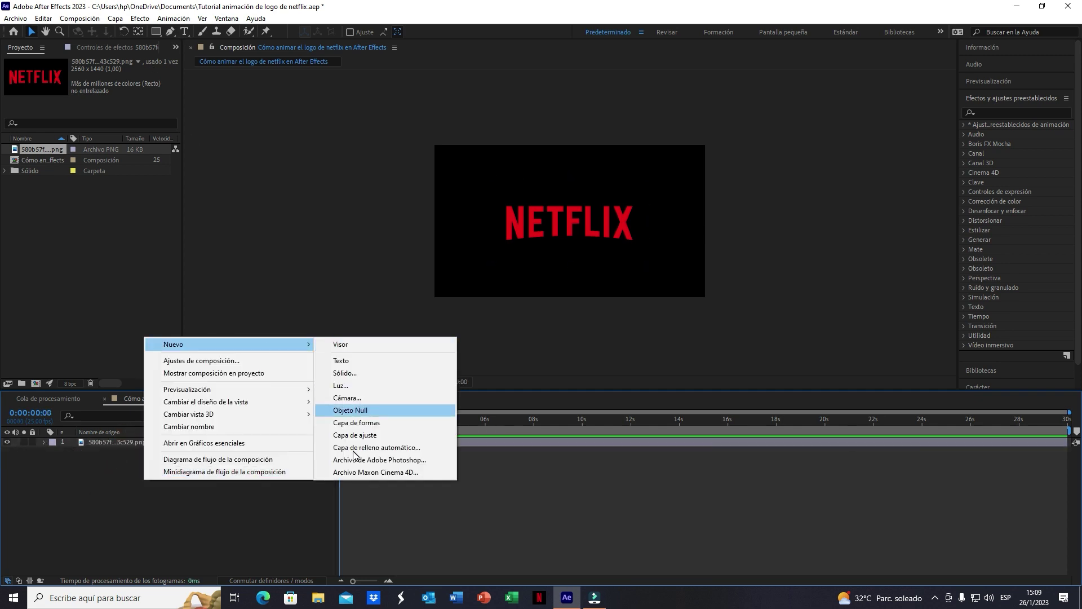
left_click(364, 373)
left_click(805, 486)
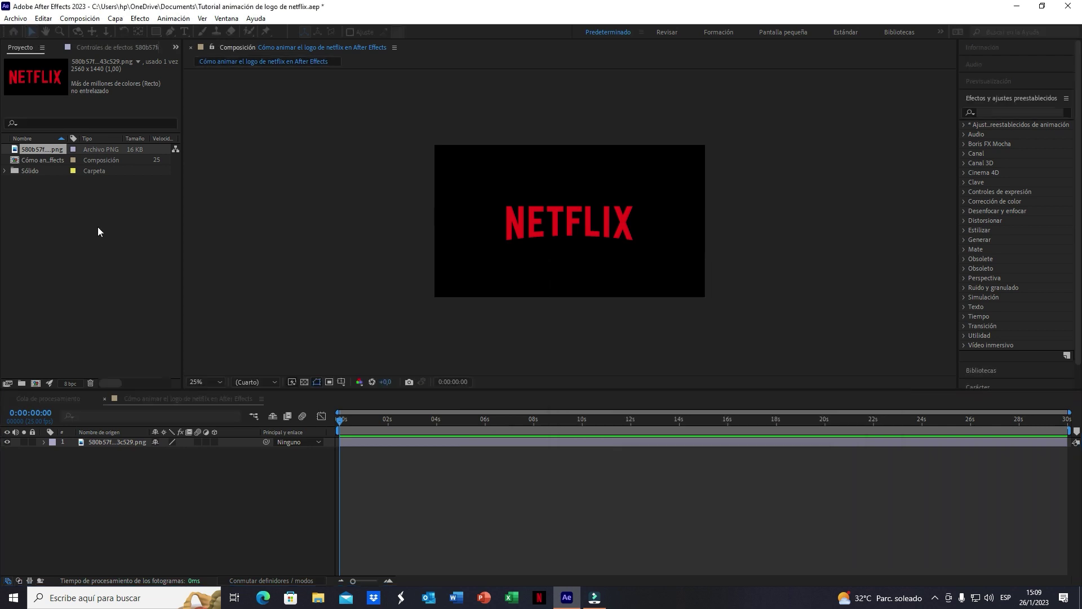
left_click(355, 239)
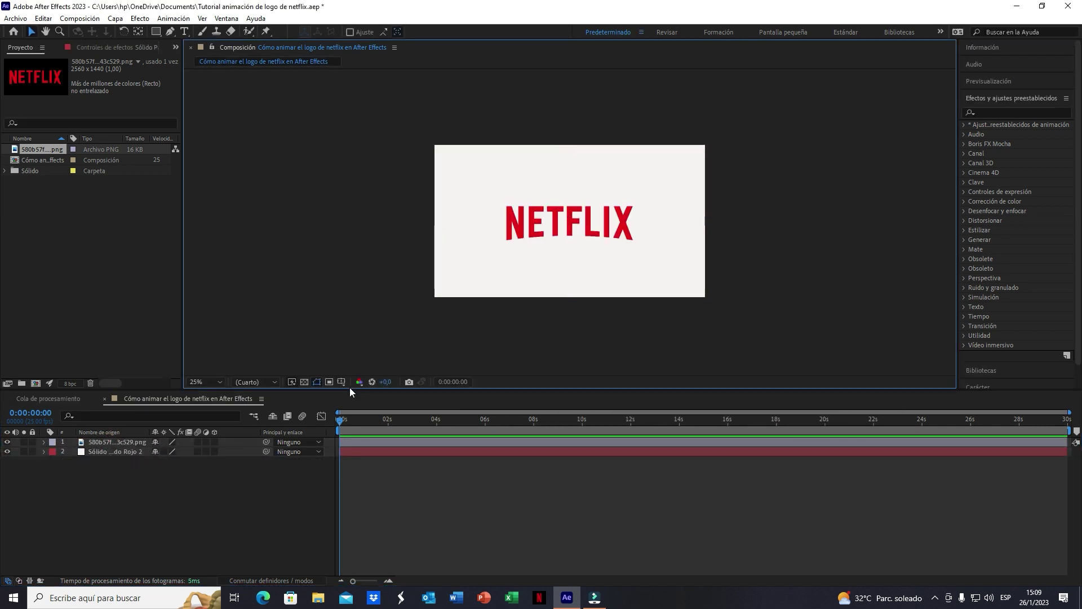
left_click(120, 444)
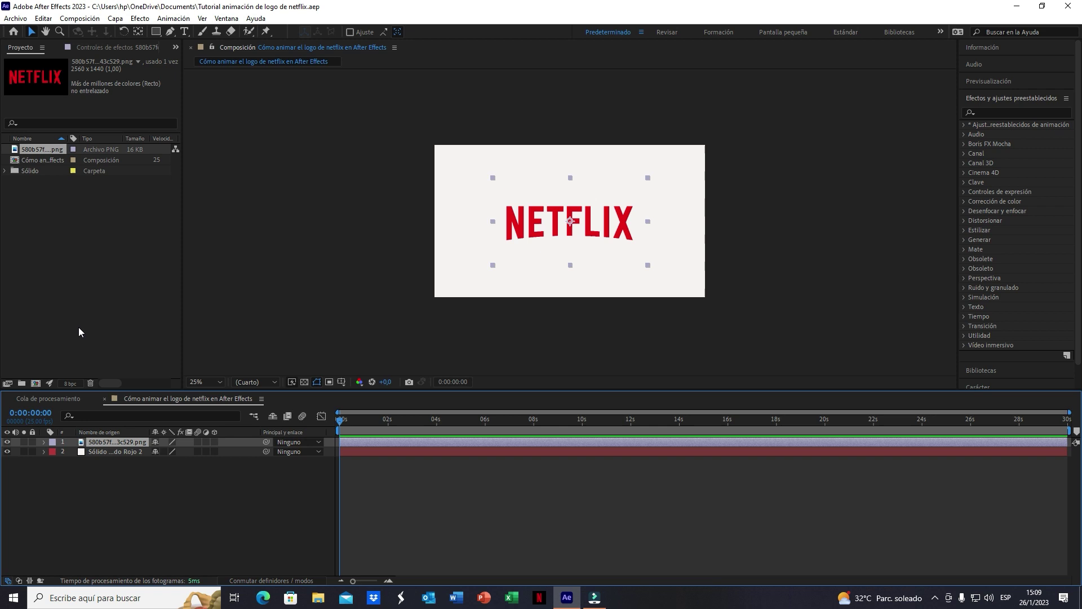
- Apply CC Light Wipe to the logo and keyframe Completion at 100% at 0:00
left_click(139, 21)
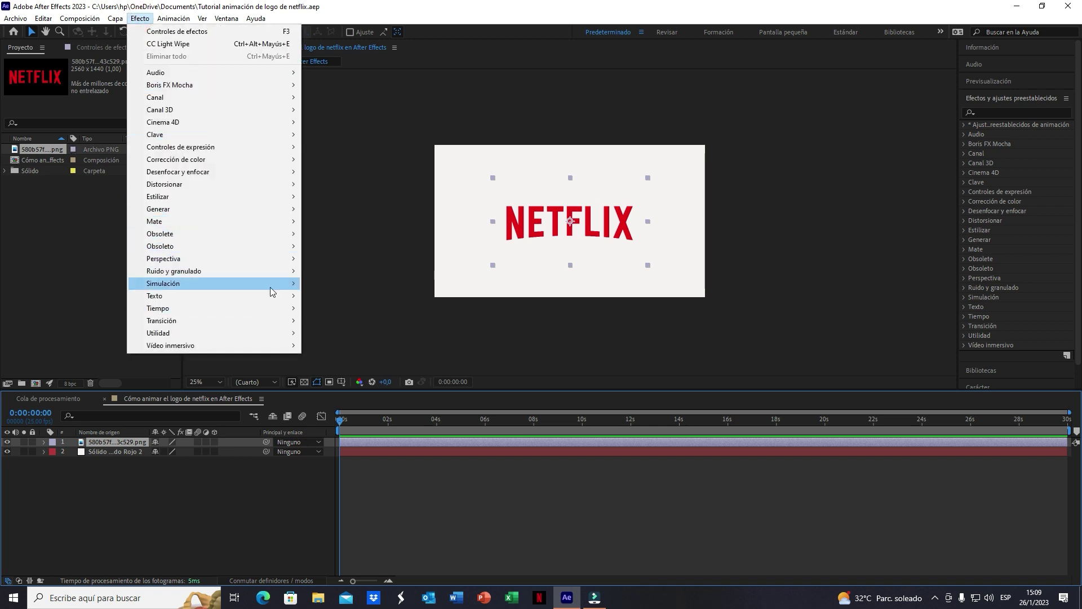
mouse_move(265, 320)
left_click(339, 445)
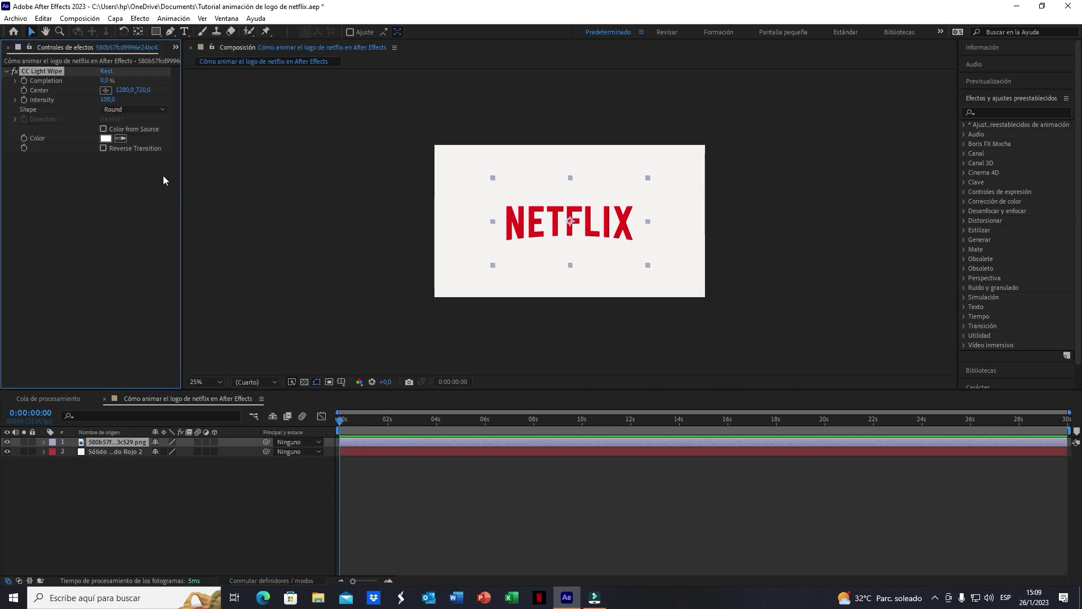
left_click(104, 81)
type("1")
left_click(97, 182)
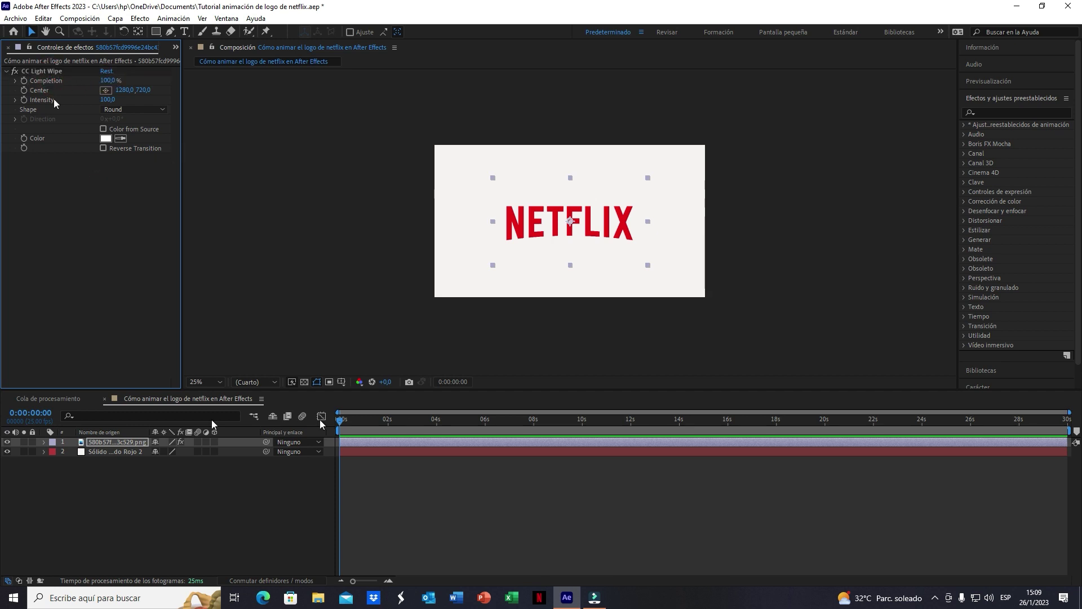
left_click(24, 81)
- Add a 0% Completion keyframe at 1:13 and select both keyframes
key("u")
left_click(376, 422)
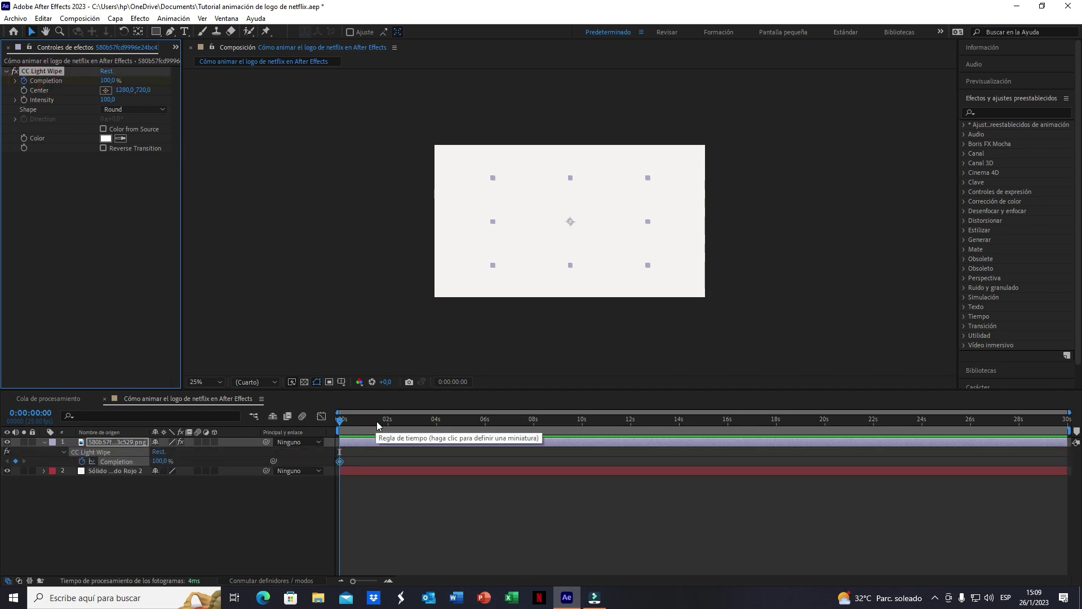
type("0")
key("Return")
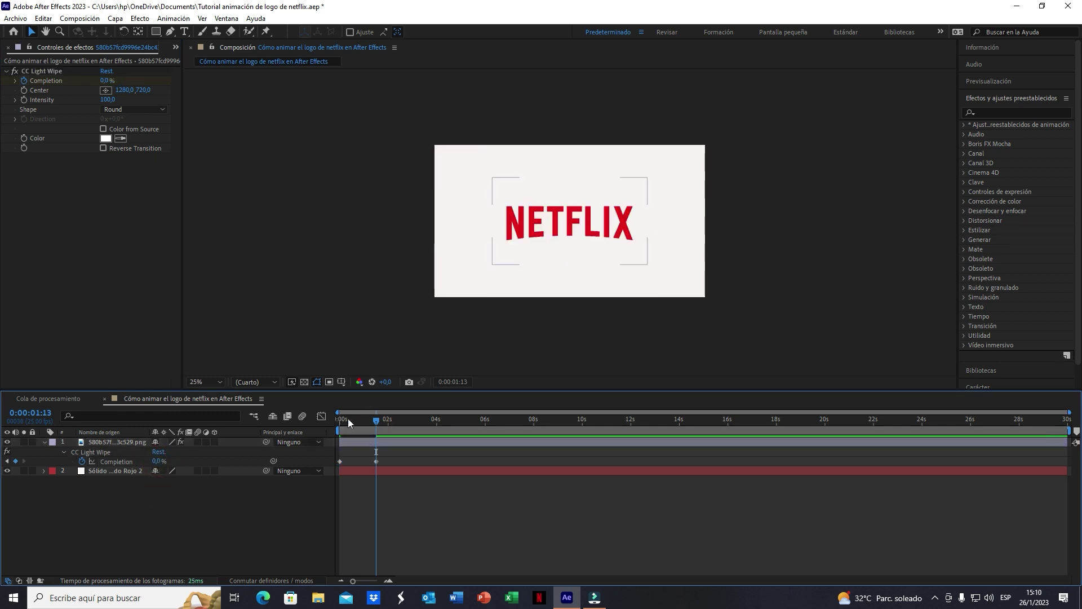
key("Home")
left_click_drag(377, 459, 337, 465)
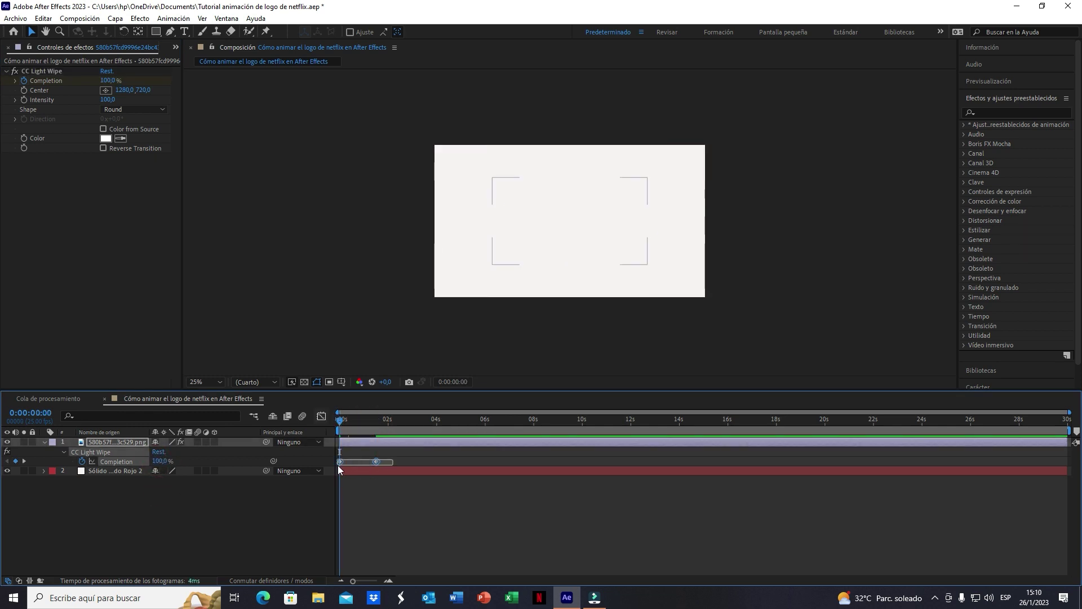
- Apply Easy Ease to both CC Light Wipe Completion keyframes
right_click(377, 462)
mouse_move(451, 459)
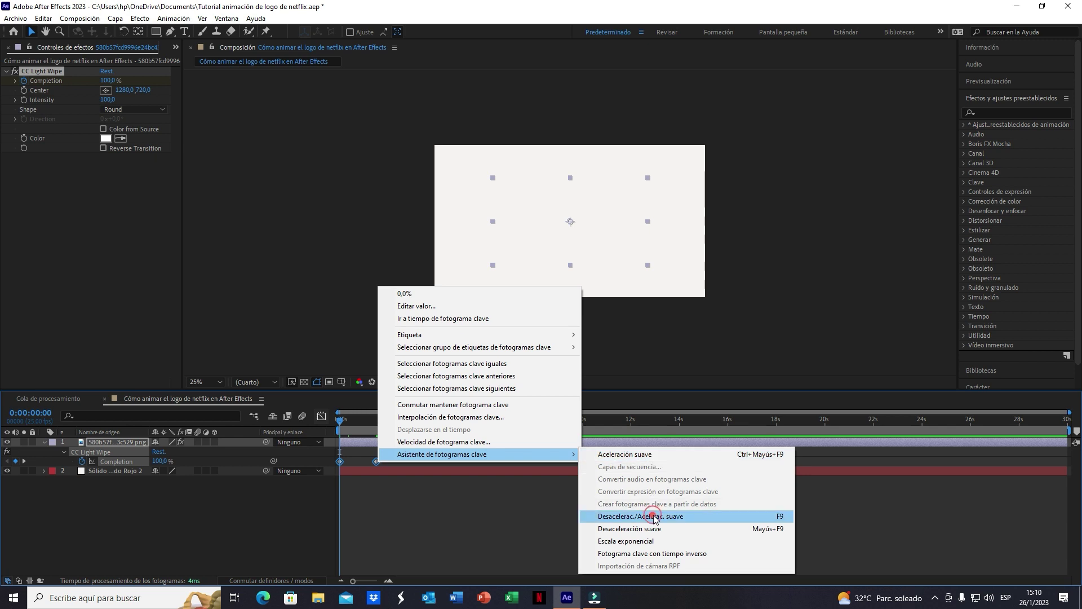
left_click(650, 517)
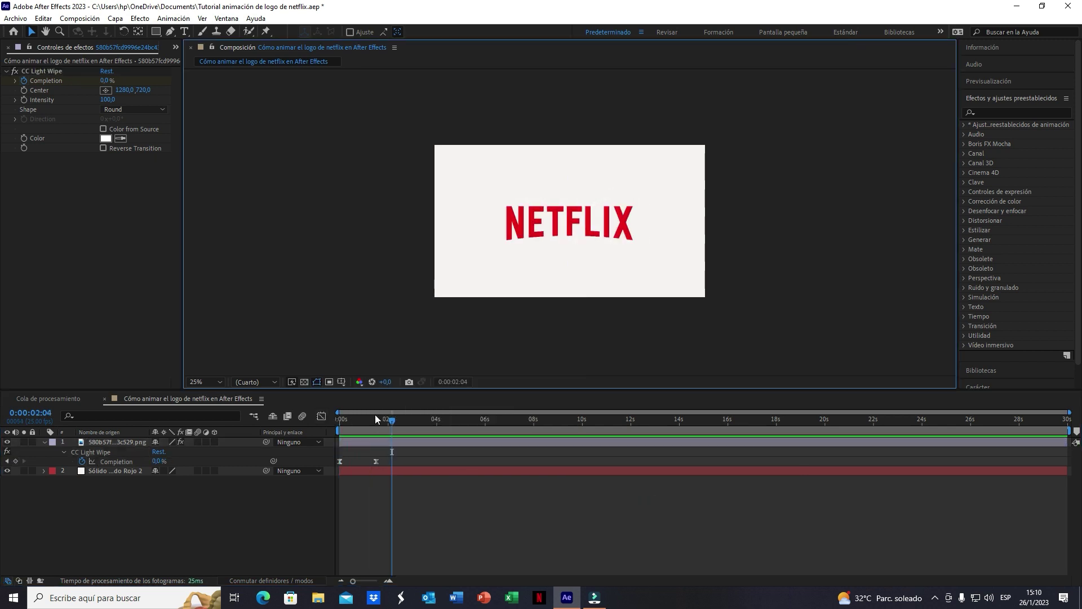
- In the speed graph, extend the second keyframe's influence to about 94%
left_click(330, 461)
left_click(322, 416)
left_click_drag(415, 470, 335, 442)
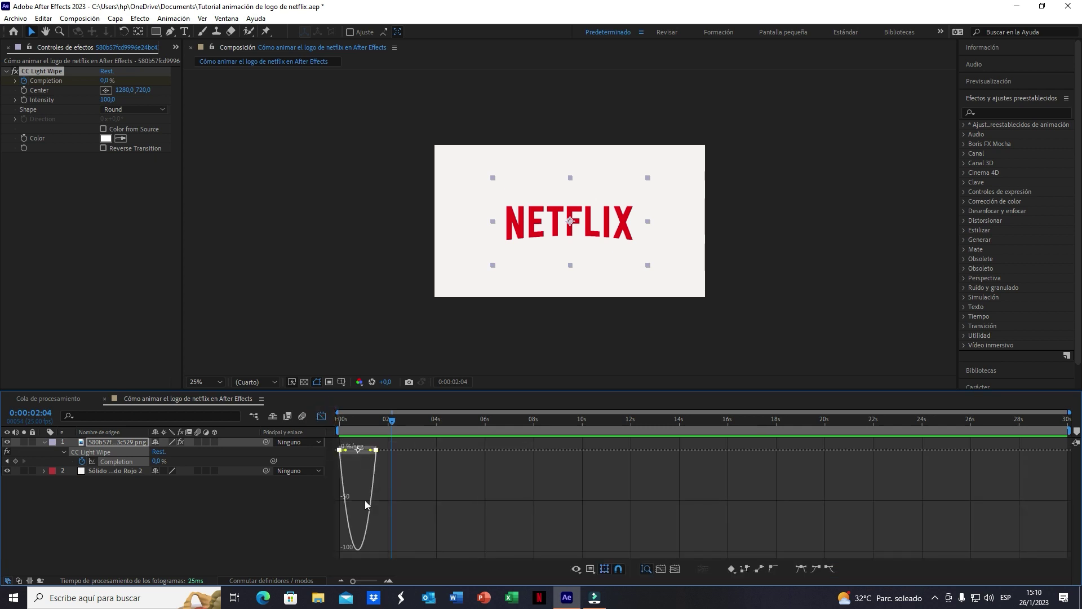
left_click_drag(363, 581, 369, 581)
left_click_drag(427, 452, 394, 454)
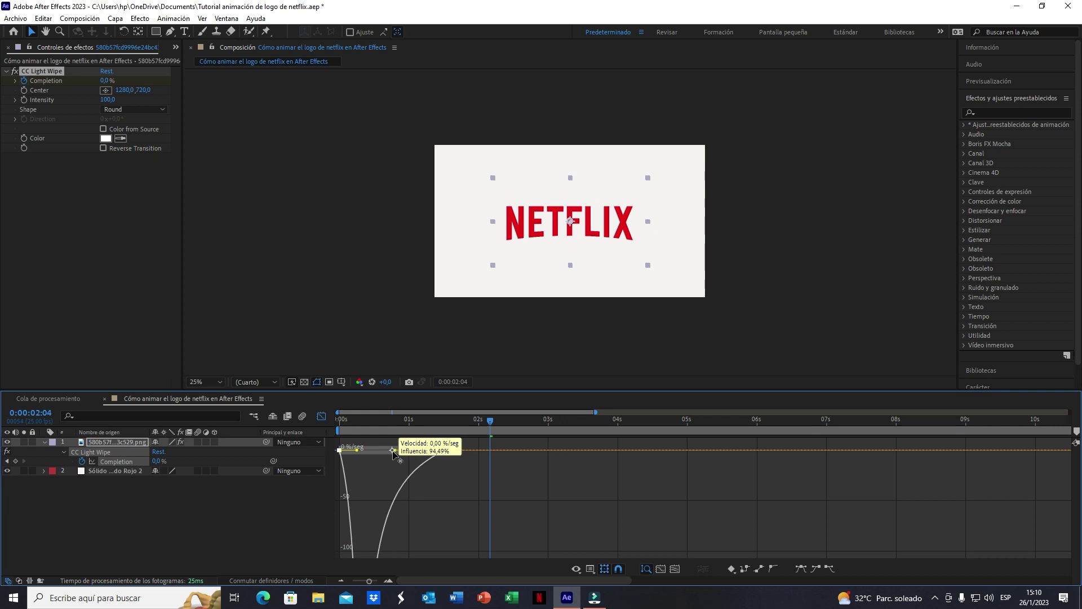
left_click(321, 416)
left_click(341, 422)
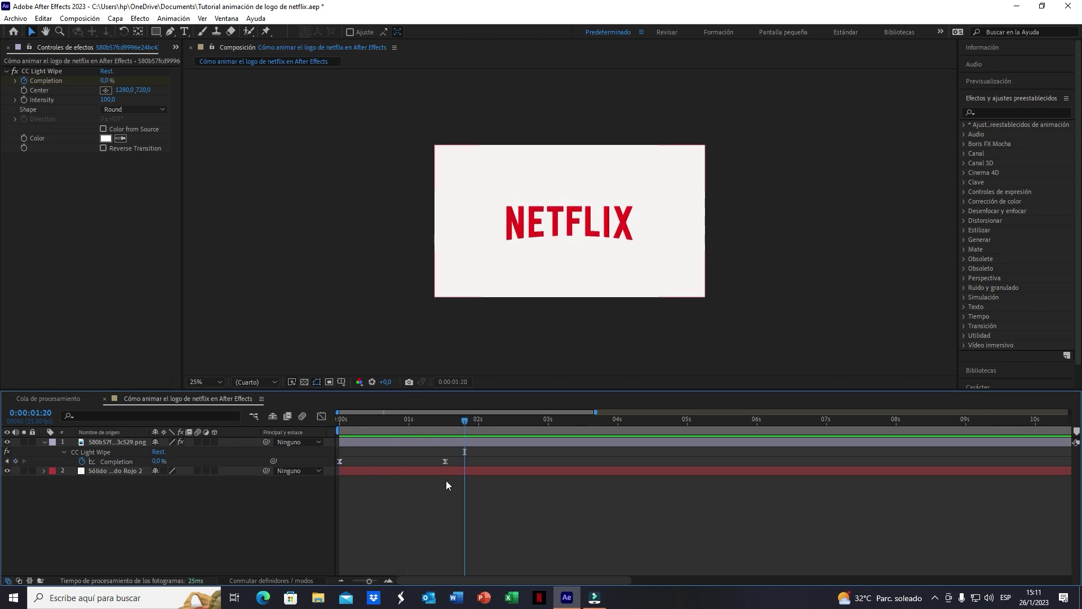
- Nudge the second Completion keyframe slightly later in time
left_click(446, 462)
left_click_drag(446, 461, 456, 461)
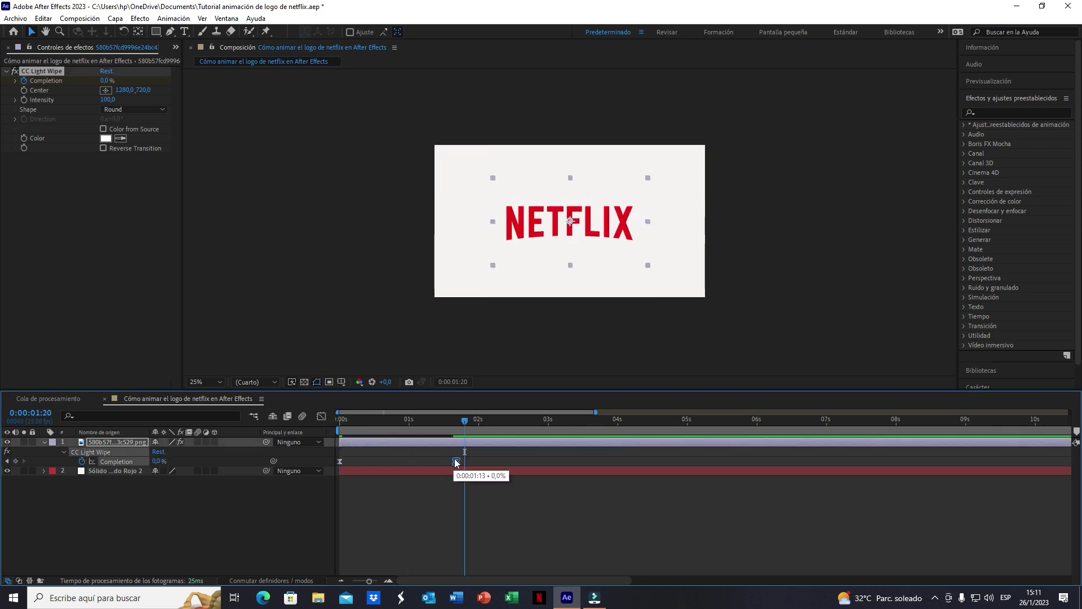
left_click(341, 420)
left_click(321, 274)
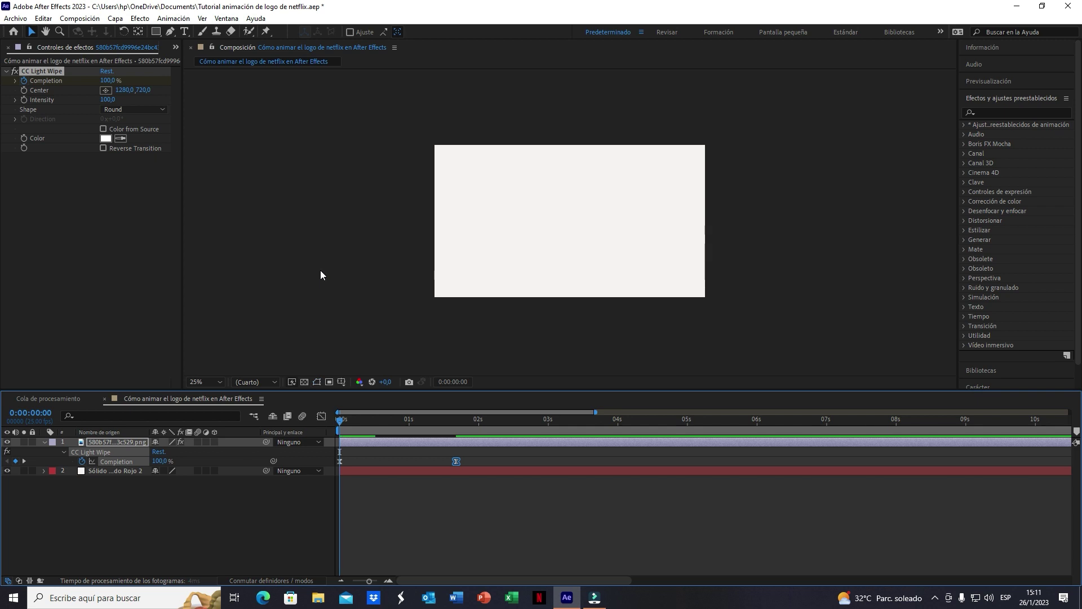
key("space")
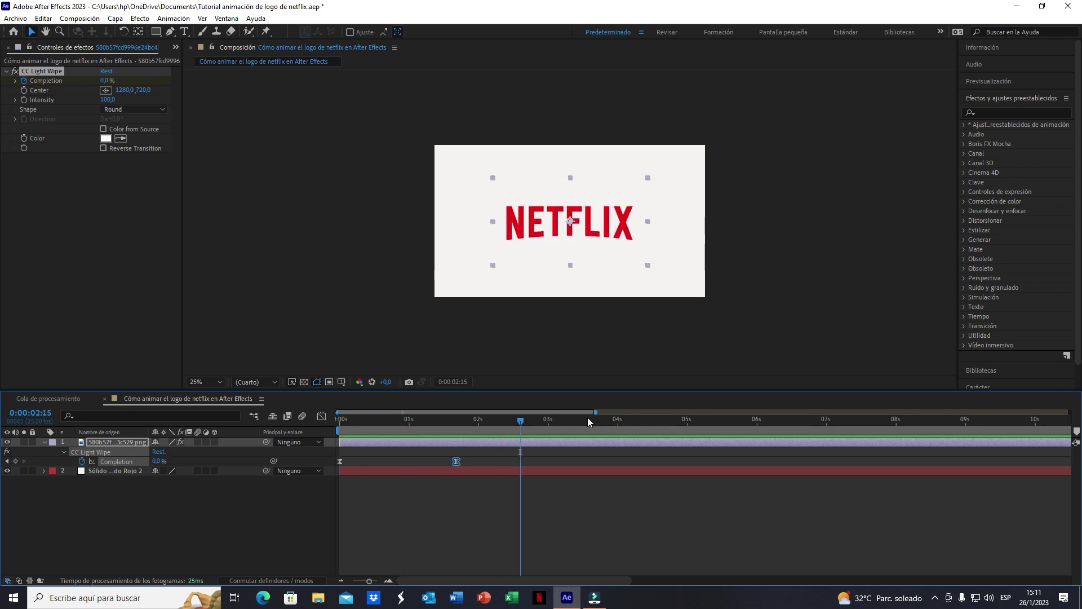
- Add Completion keyframes near 3 s and 100% at 4:12 so the logo wipes out
left_click_drag(553, 422, 566, 422)
key("ctrl+v")
left_click(651, 421)
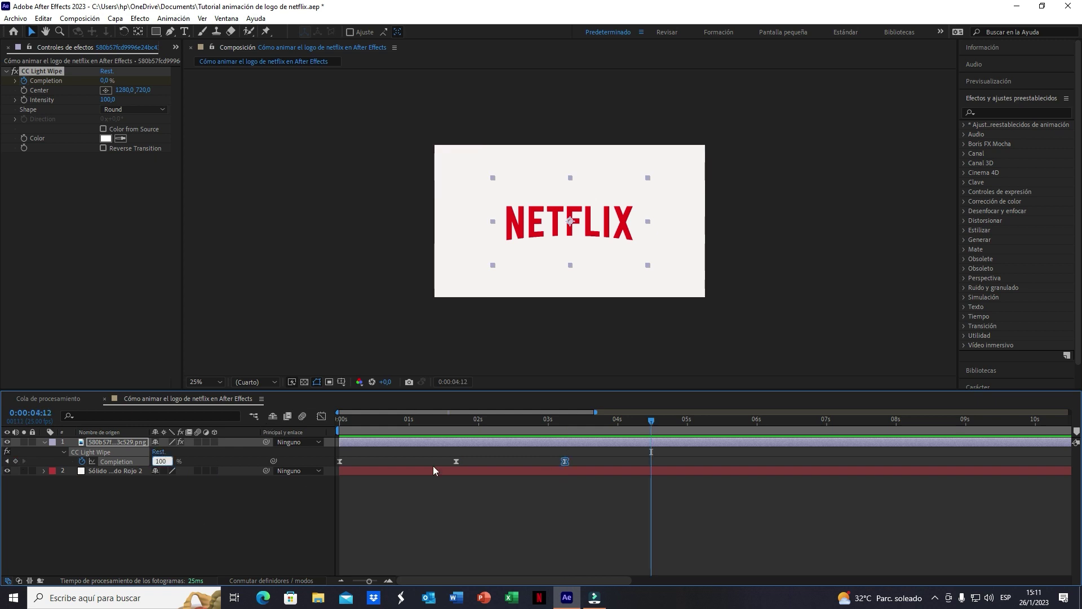
key("Return")
key("Home")
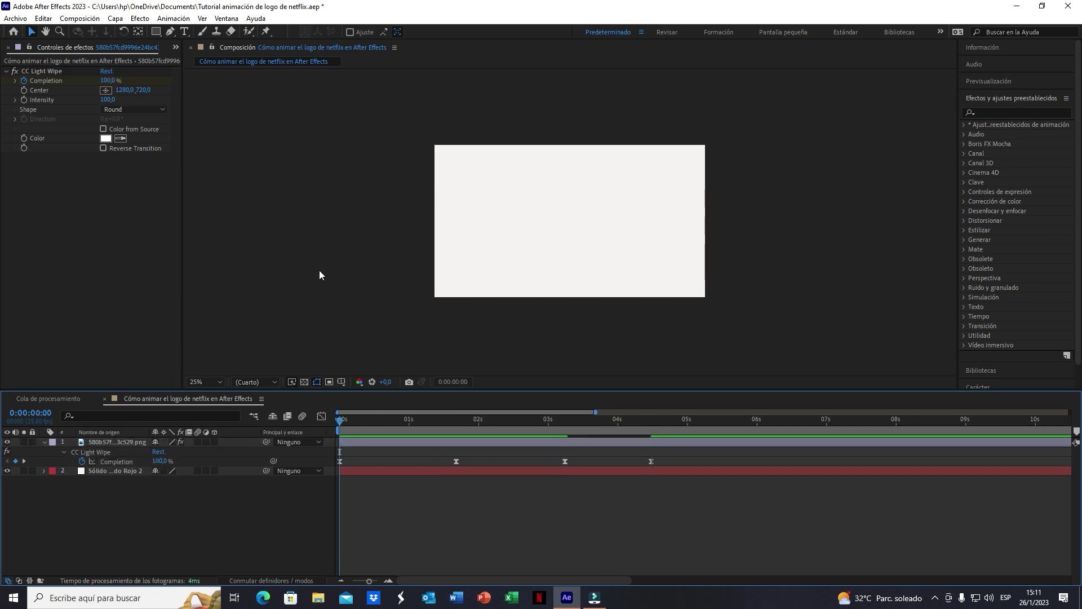
key("space")
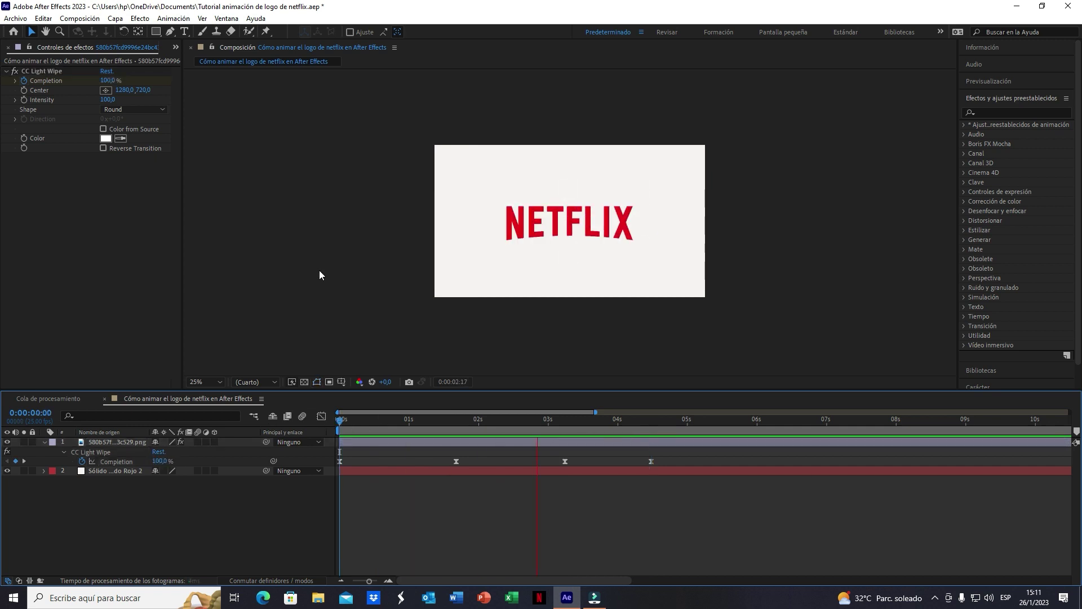
key("space")
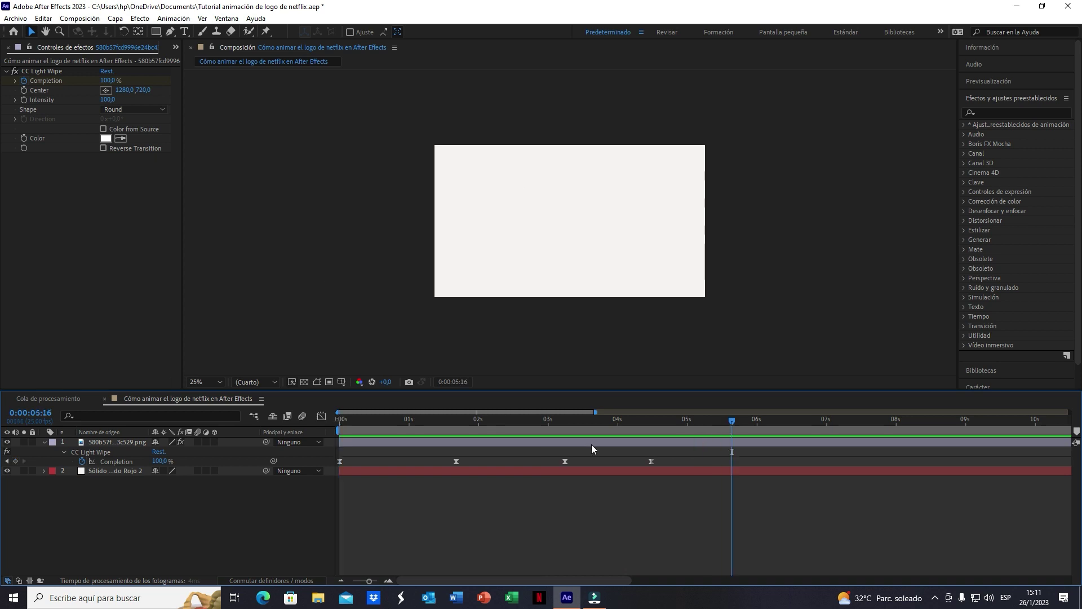
- End the work area at about 4:12, preview the animation, and save the project
left_click_drag(370, 581, 353, 581)
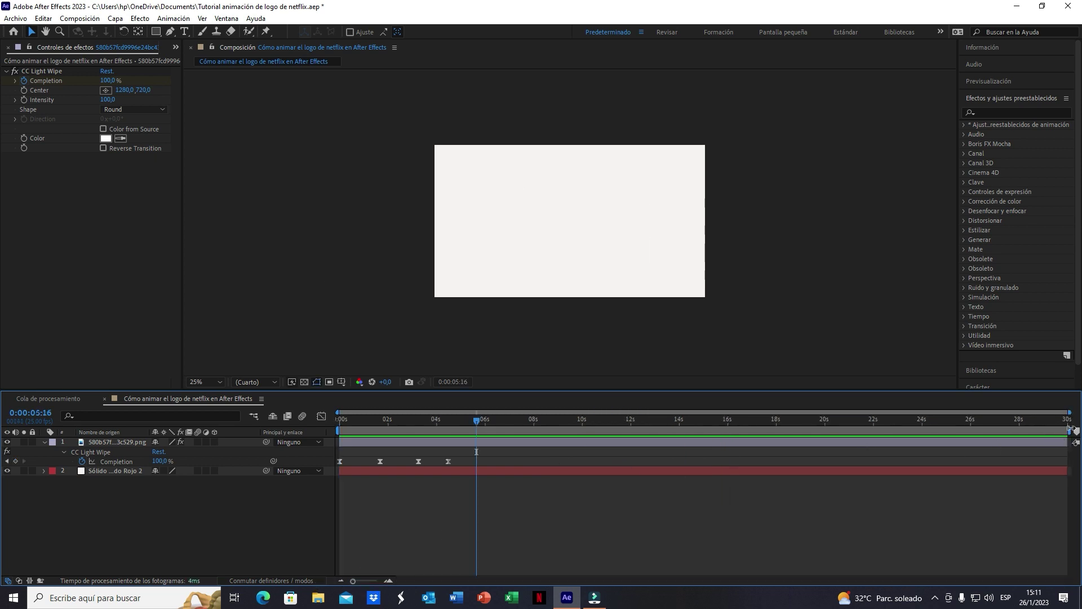
left_click_drag(1070, 429, 454, 424)
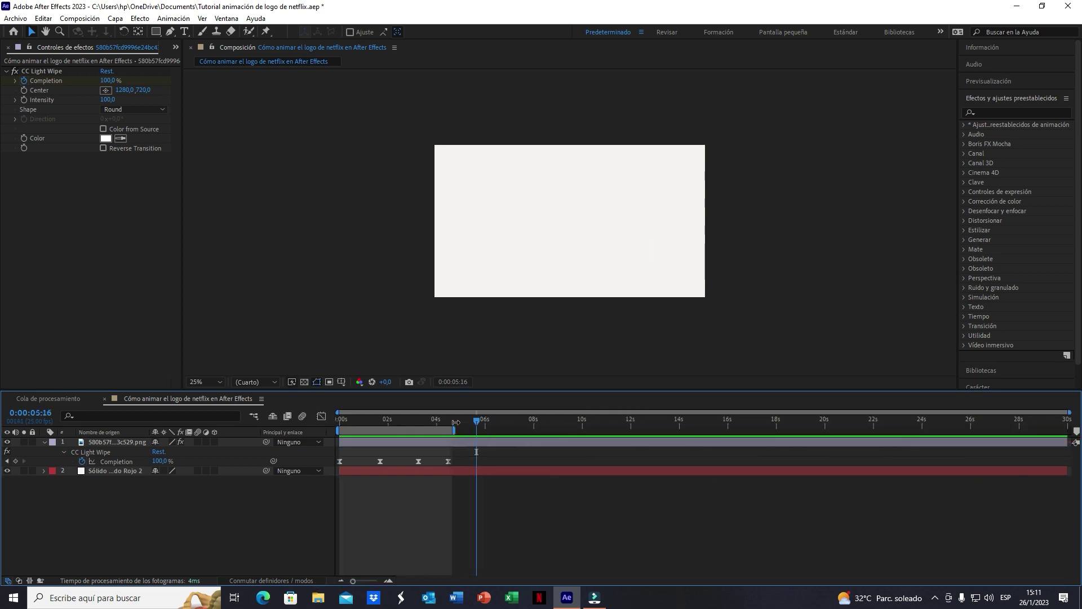
key("space")
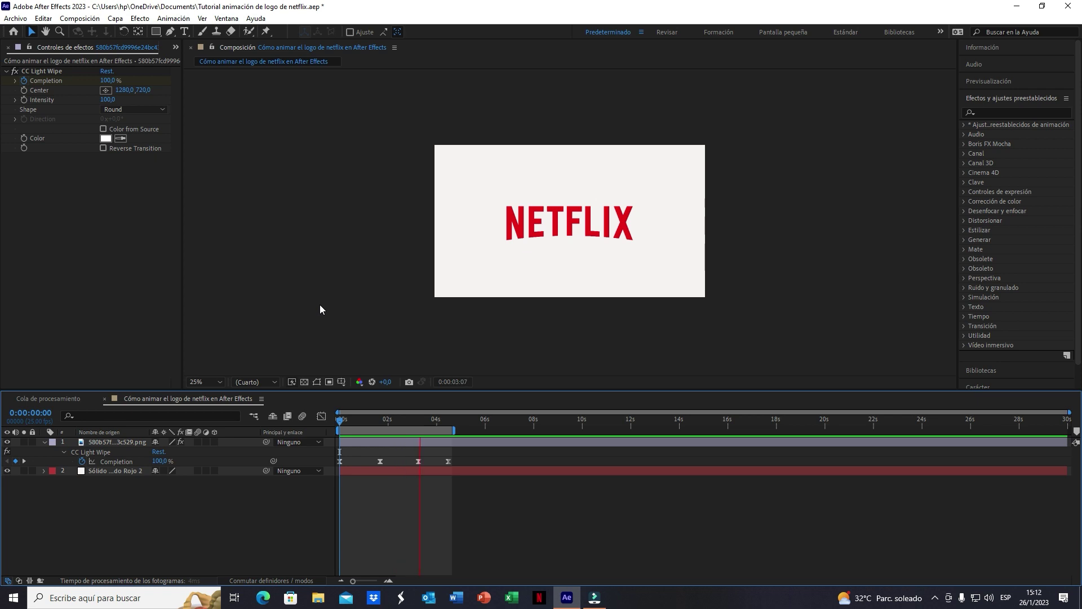
key("ctrl+s")
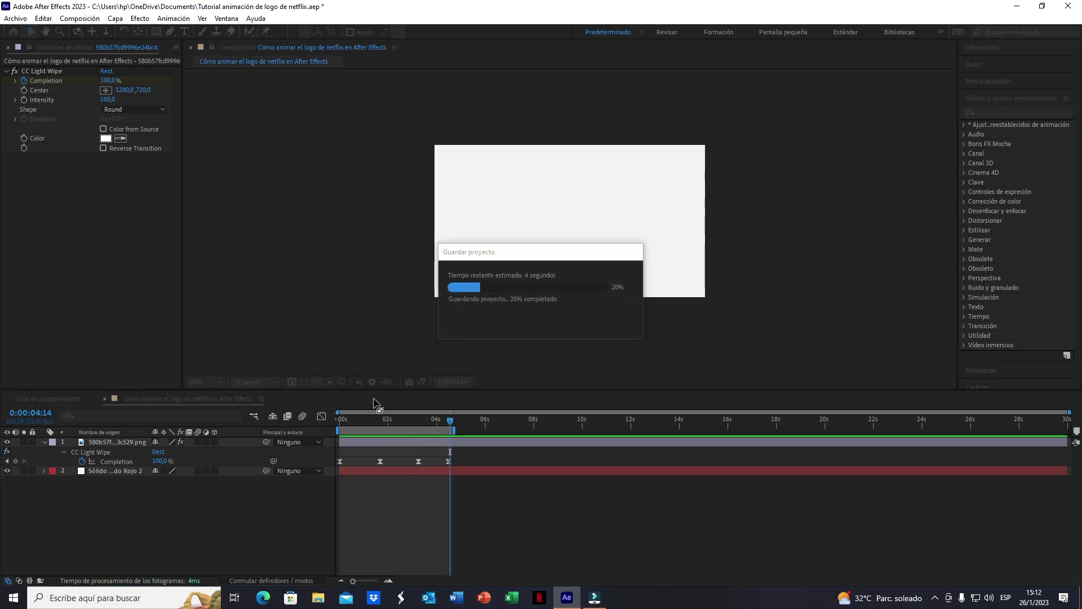
- Select the NETFLIX logo layer and bring up the Transition effects list
left_click(107, 442)
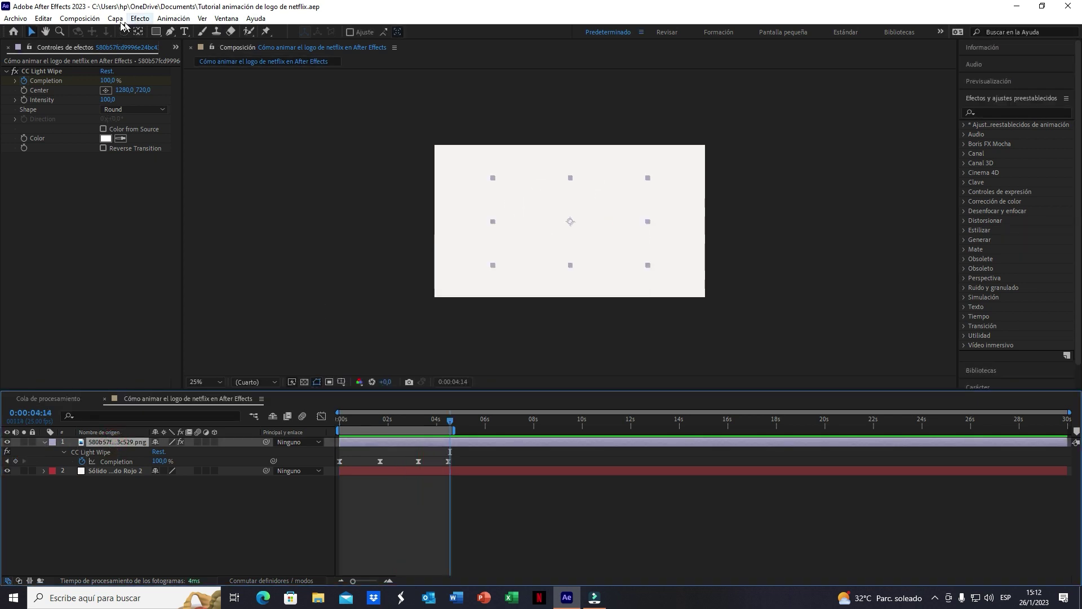
left_click(139, 18)
mouse_move(280, 322)
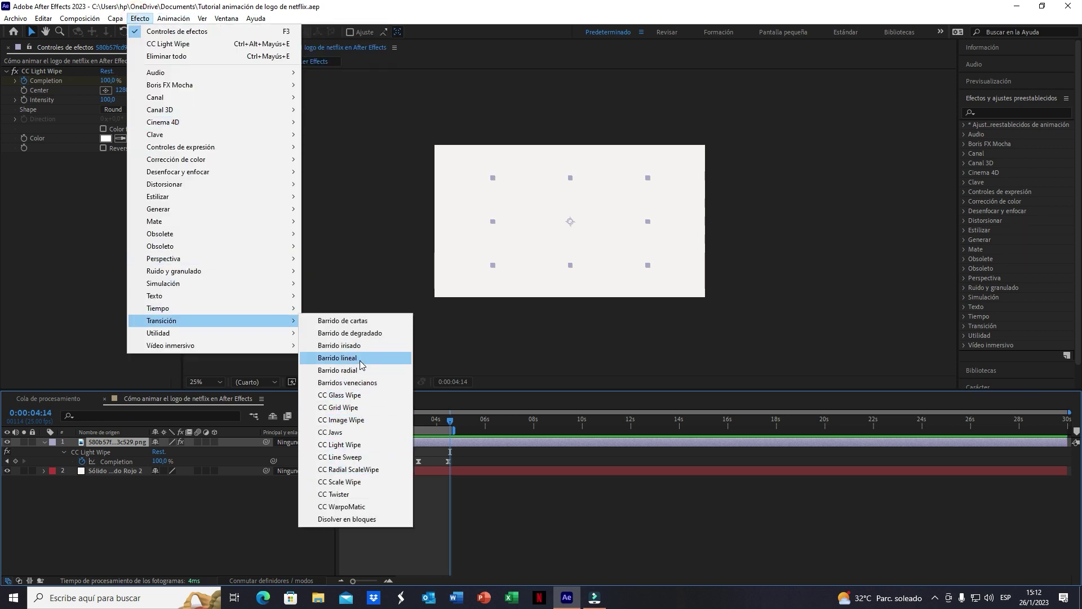
- Apply Barridos venecianos to the logo with Transition Completion 50% at 0:00
left_click(367, 382)
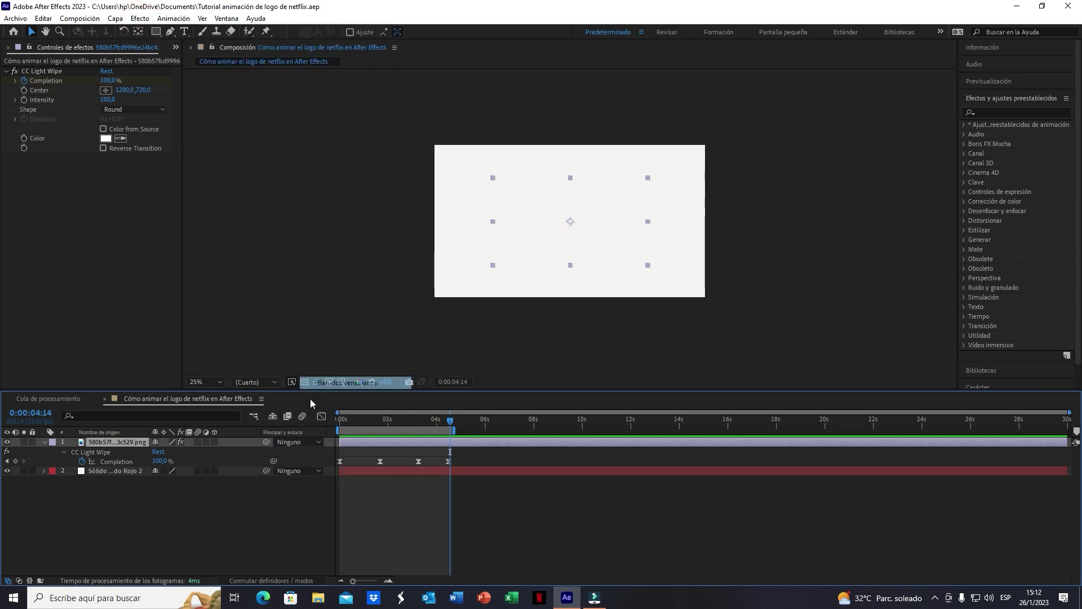
left_click(340, 423)
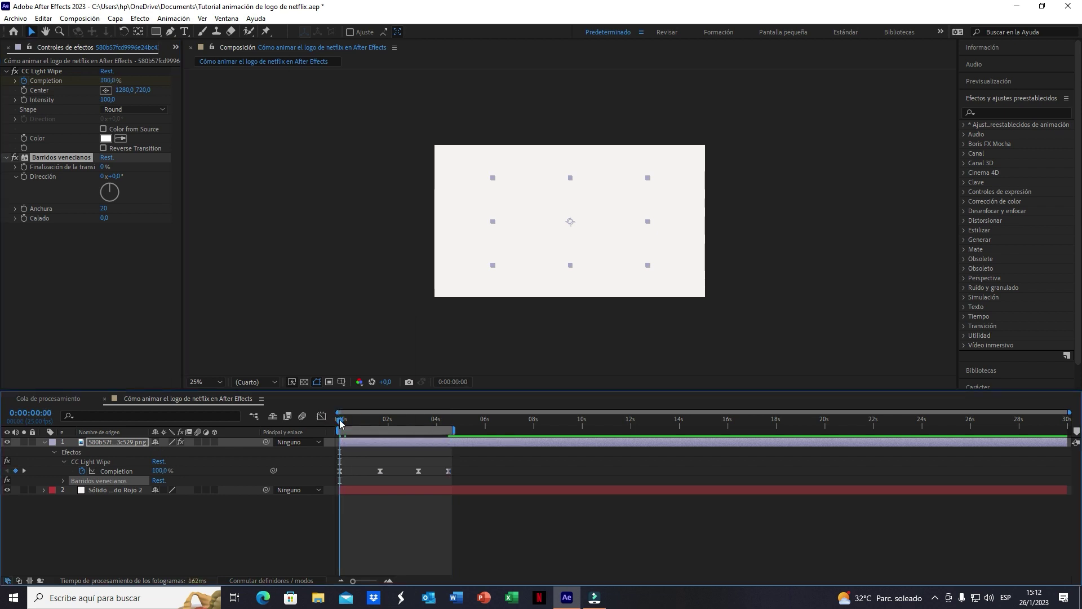
left_click(105, 167)
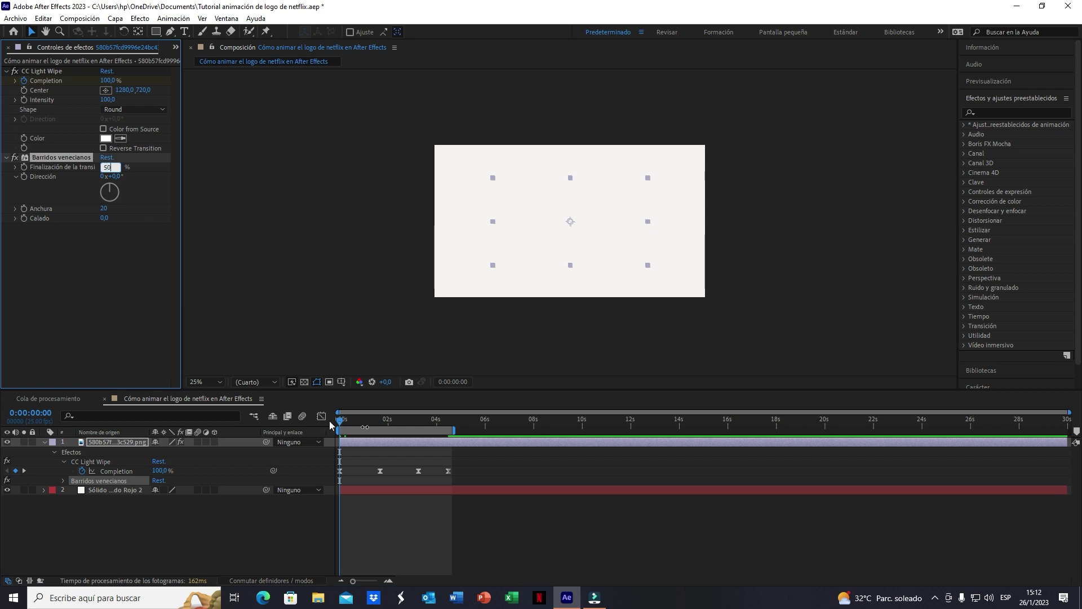
key("Return")
- Keyframe Transition Completion to 0% at 1:16 and preview the reveal
left_click(395, 478)
key("u")
left_click(379, 419)
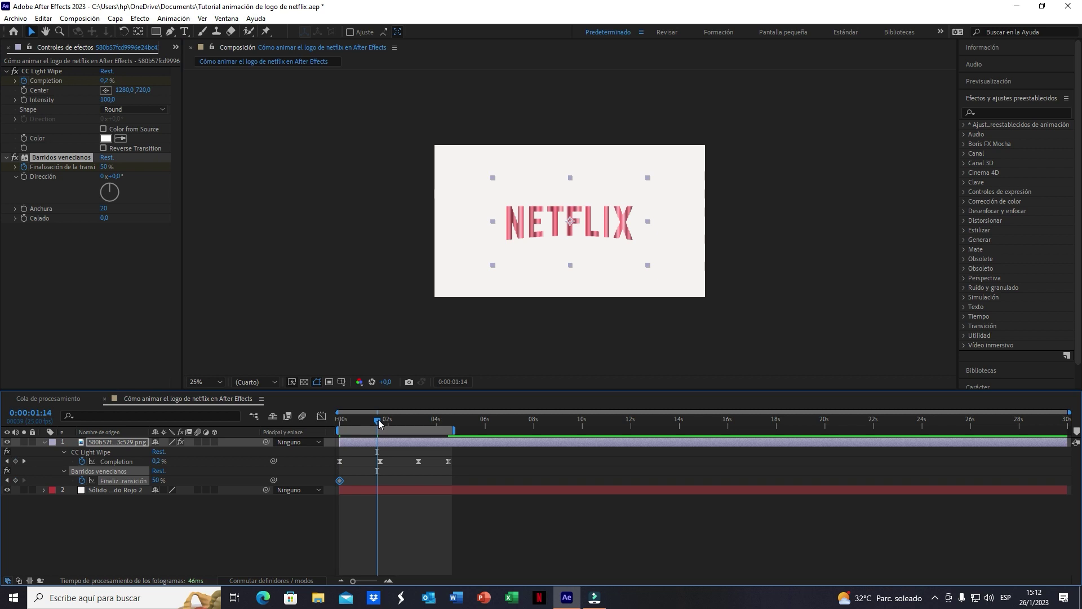
left_click_drag(105, 166, 79, 167)
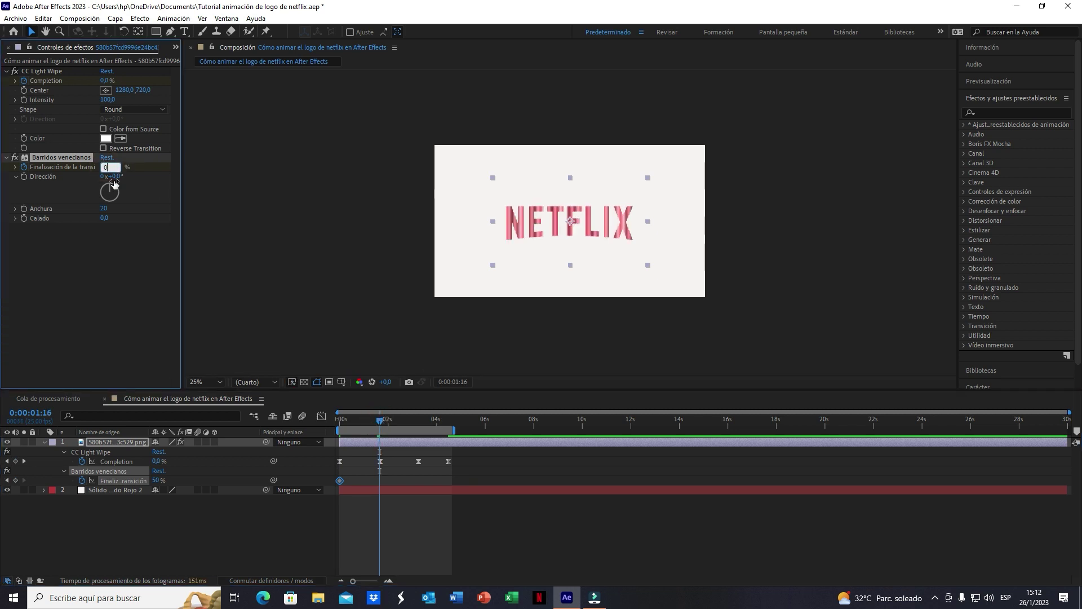
left_click(346, 422)
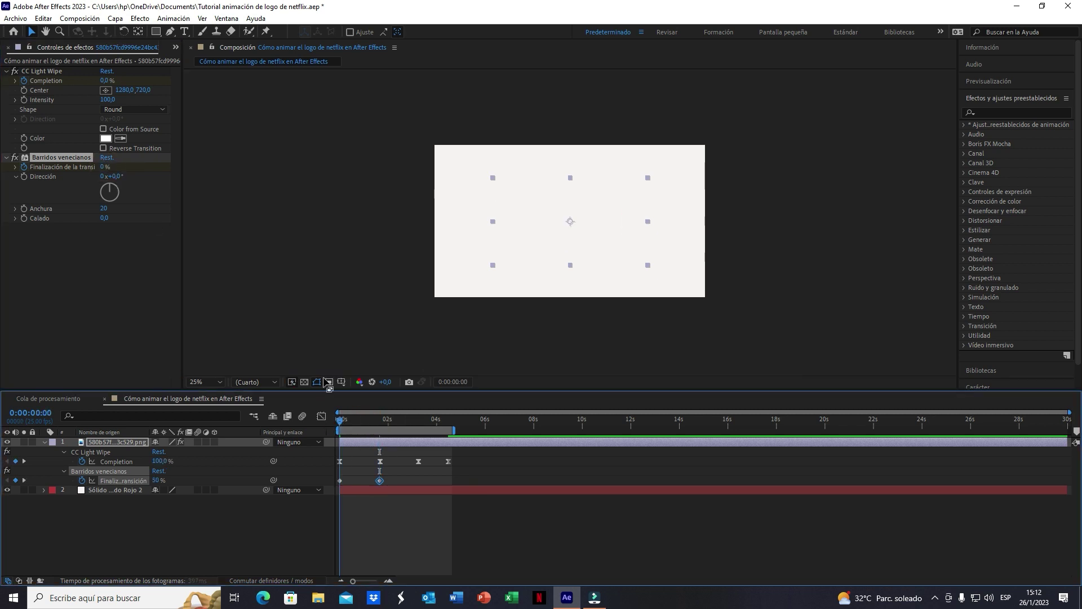
key("space")
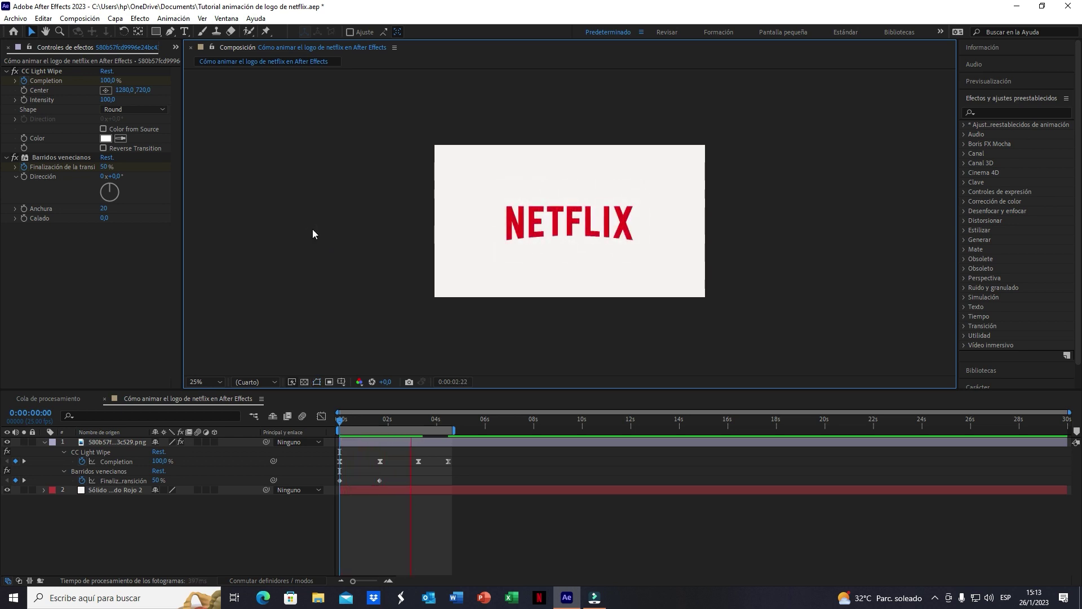
- Add a hold keyframe at 0% Transition Completion at 3:07
left_click(422, 421)
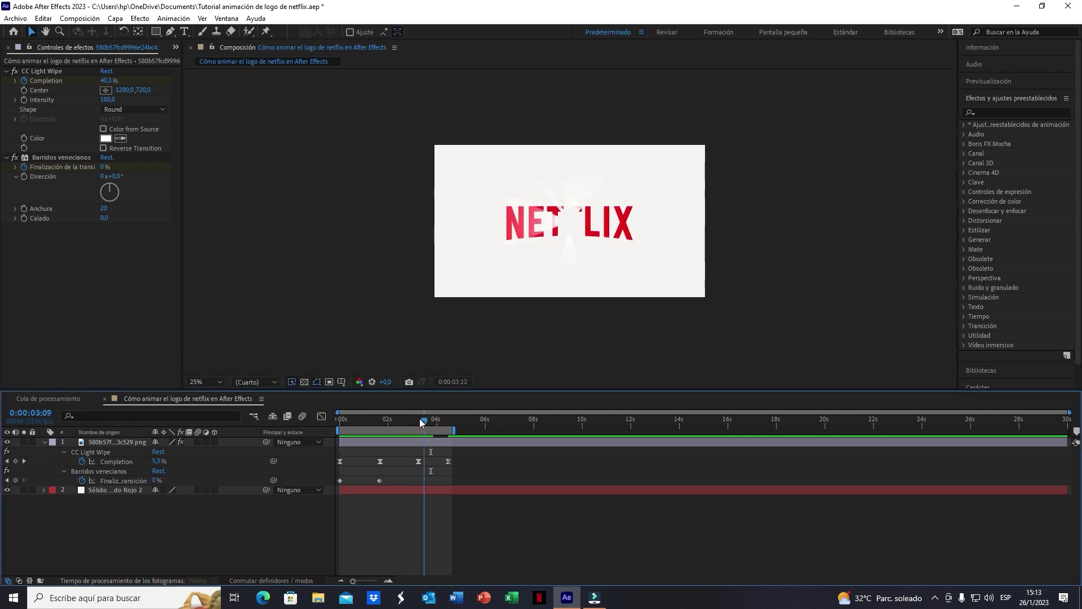
left_click_drag(421, 422, 419, 422)
left_click(15, 480)
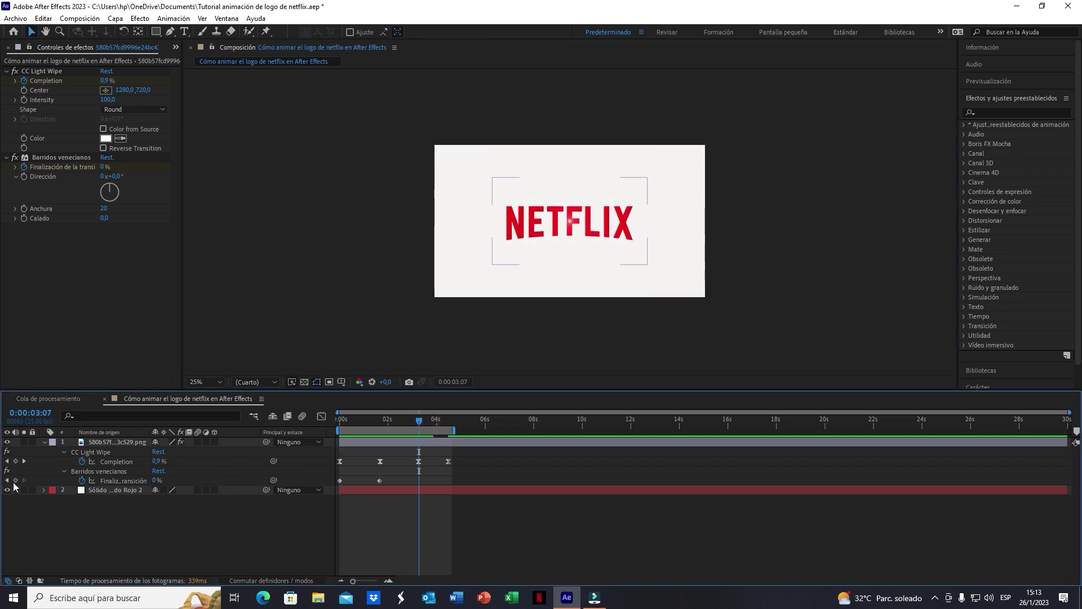
left_click(419, 472)
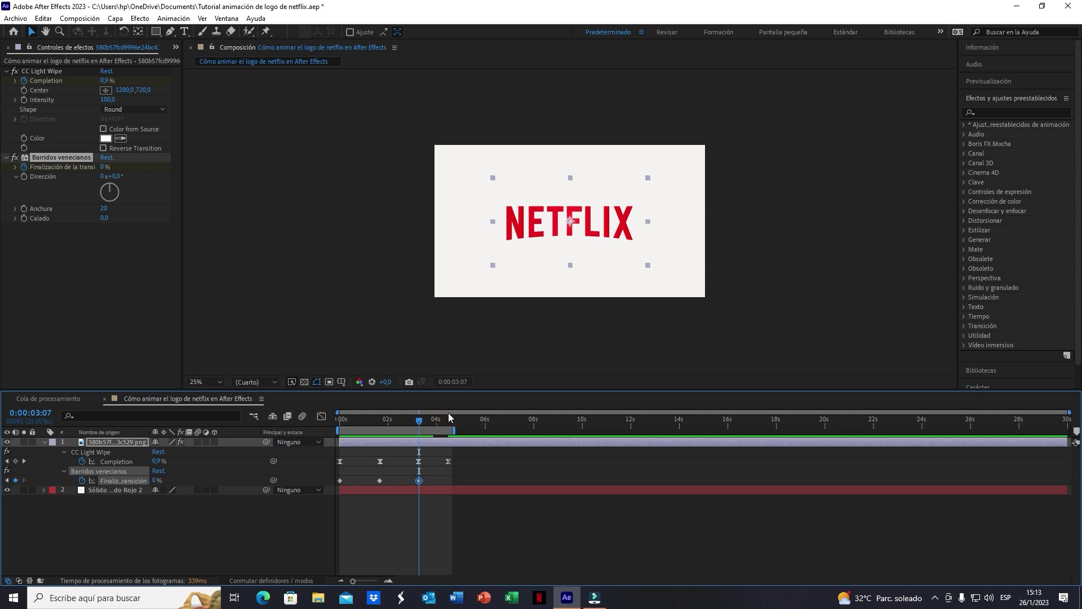
- Set Transition Completion back to 50% at 4:13 and select all four keyframes
left_click(452, 423)
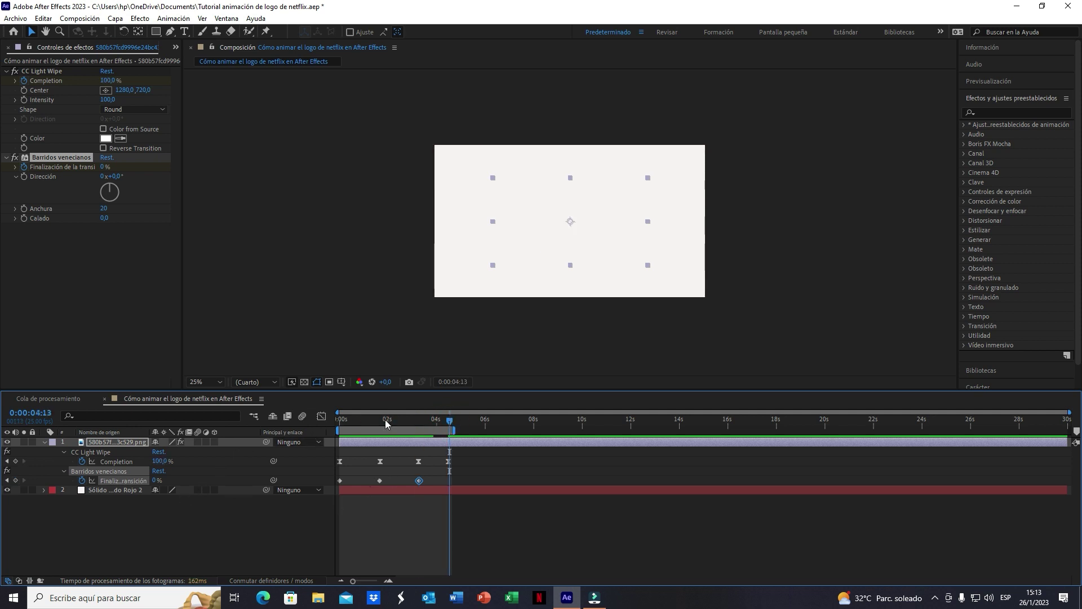
left_click_drag(385, 421, 338, 427)
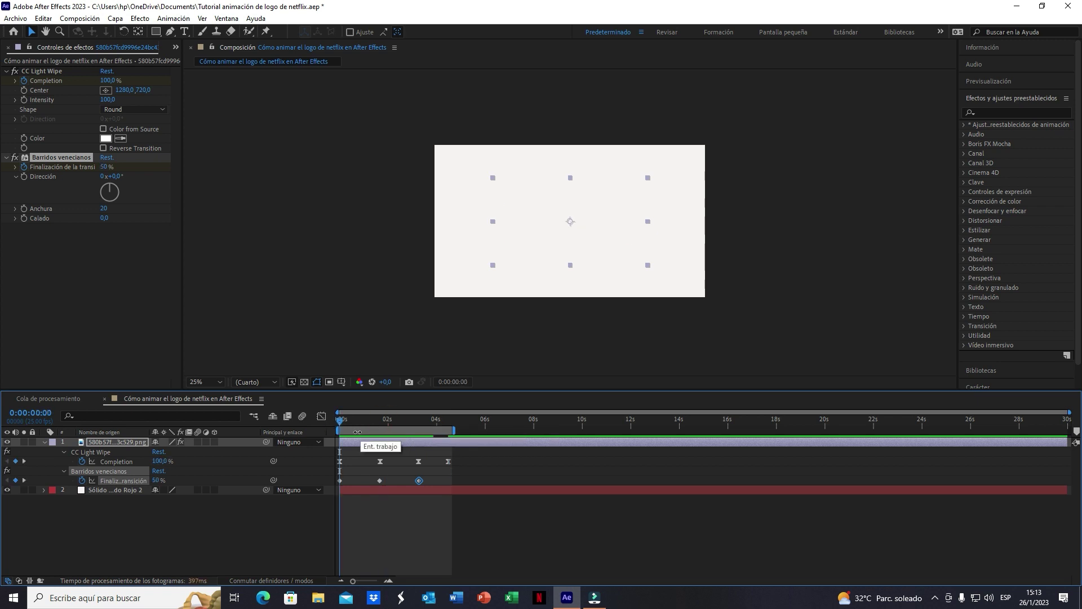
left_click(451, 422)
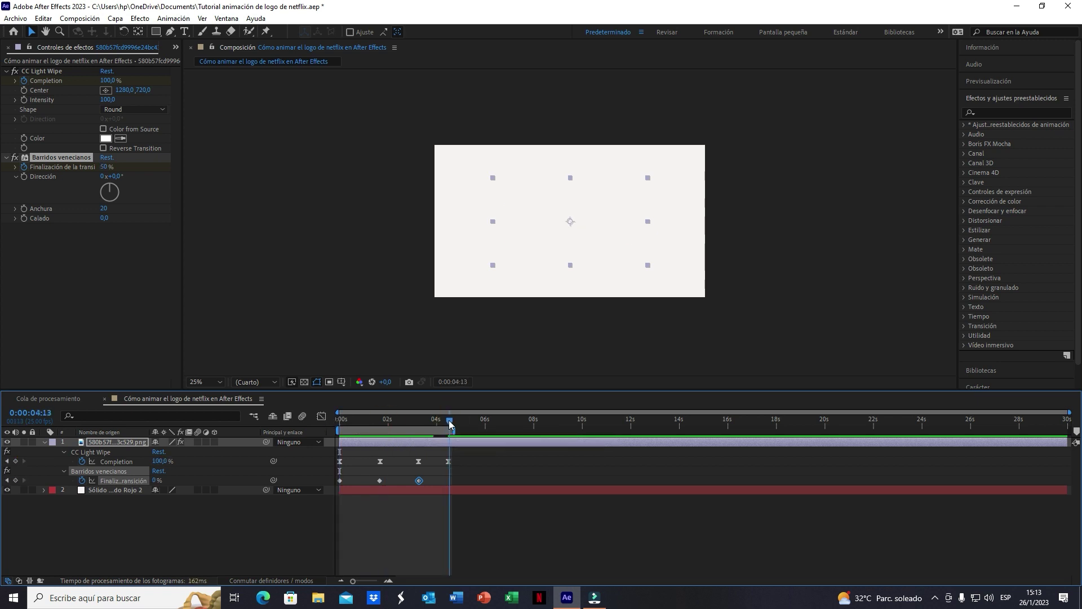
left_click(449, 422)
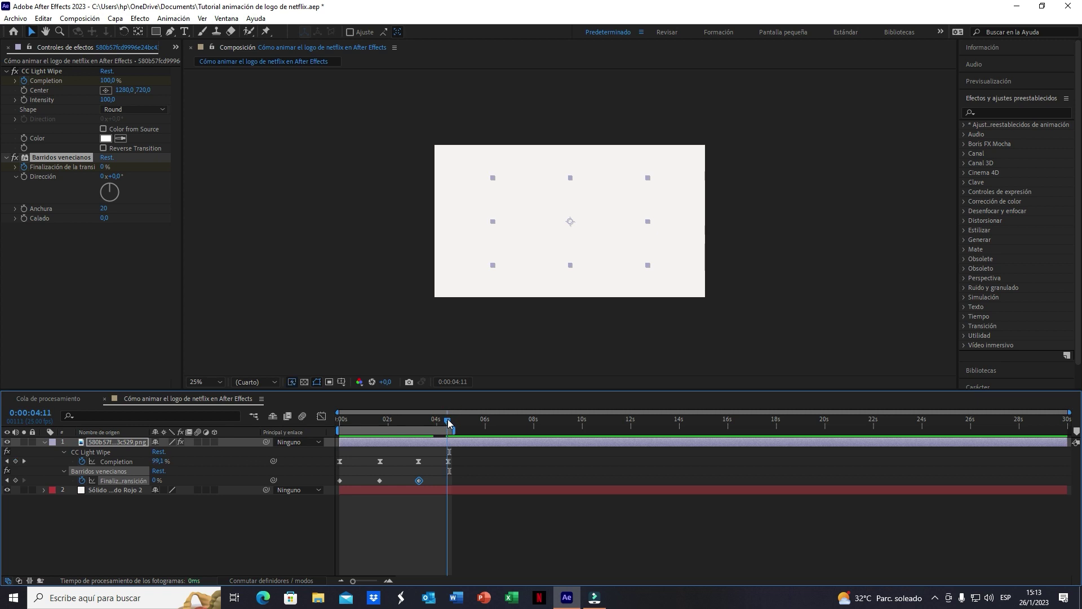
left_click(450, 422)
left_click(154, 480)
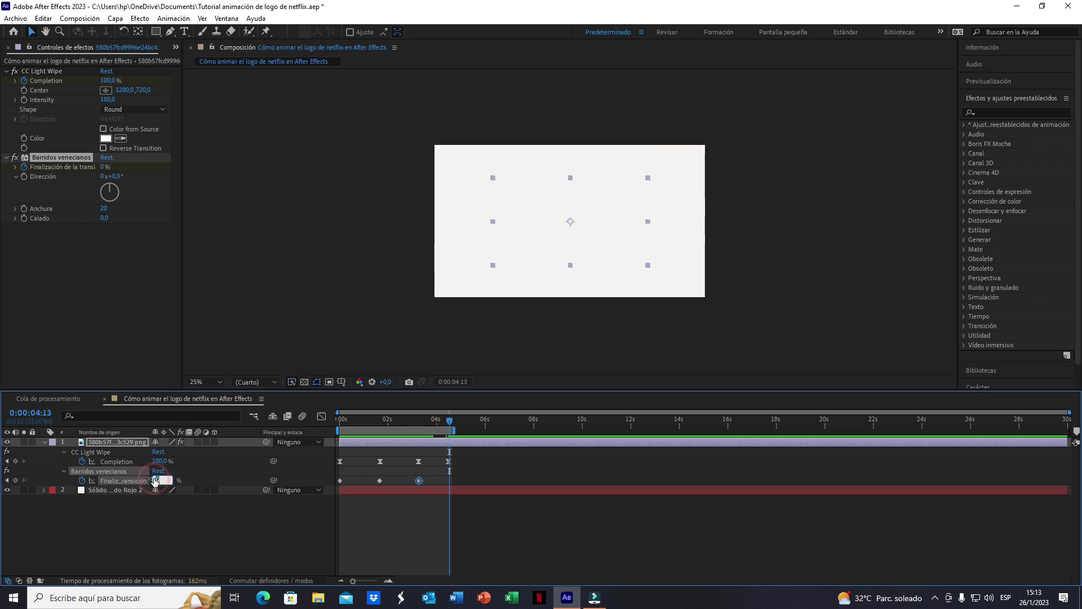
type("50")
left_click(194, 524)
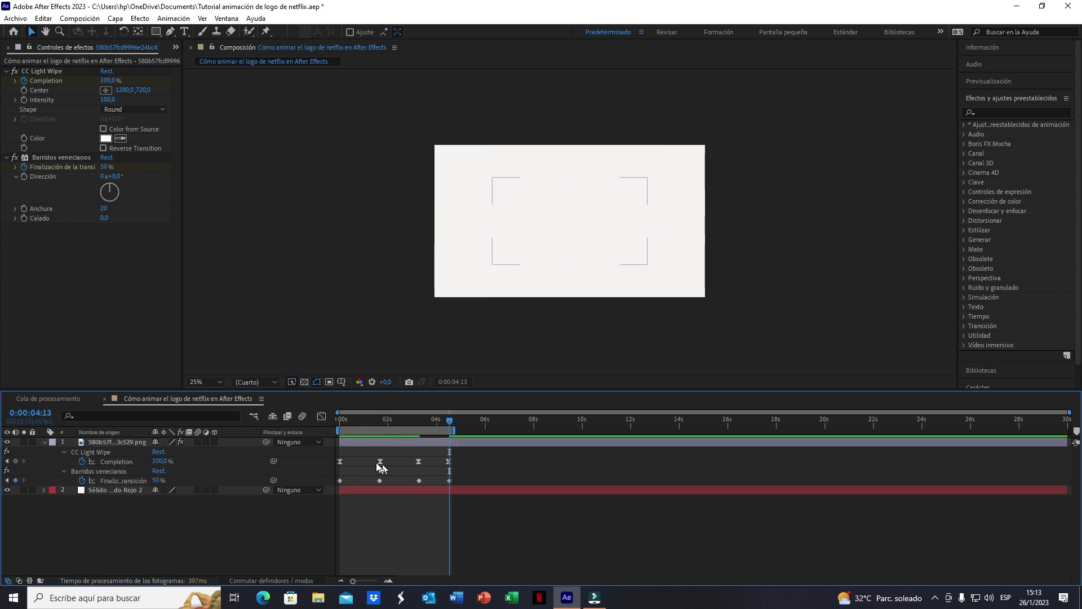
left_click_drag(464, 475, 336, 483)
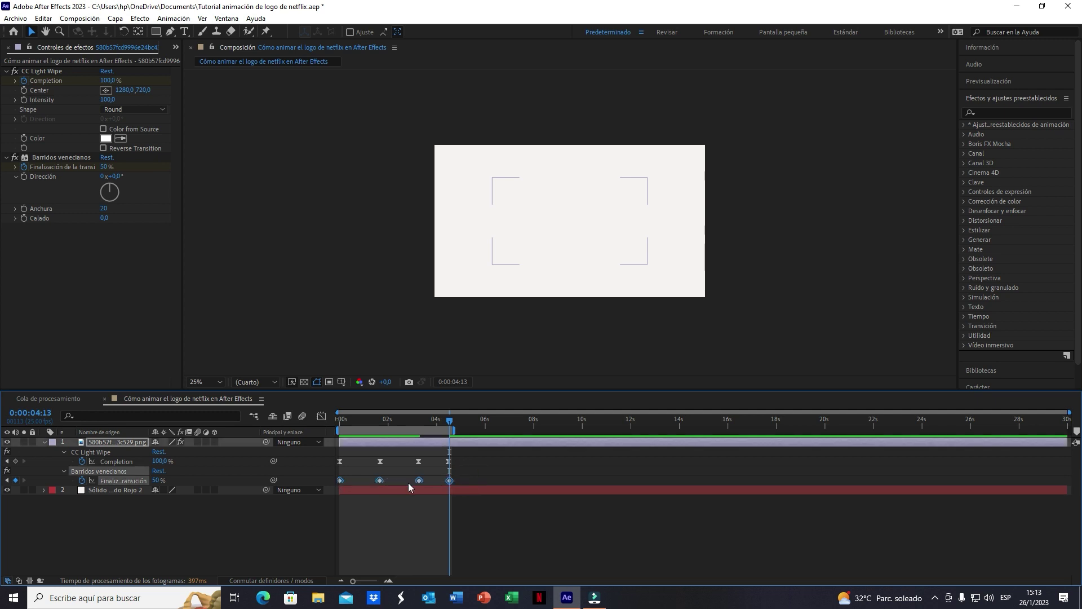
- Ease all four Venetian Blinds keyframes, preview from the start, and save the project
right_click(451, 485)
mouse_move(558, 404)
left_click(688, 547)
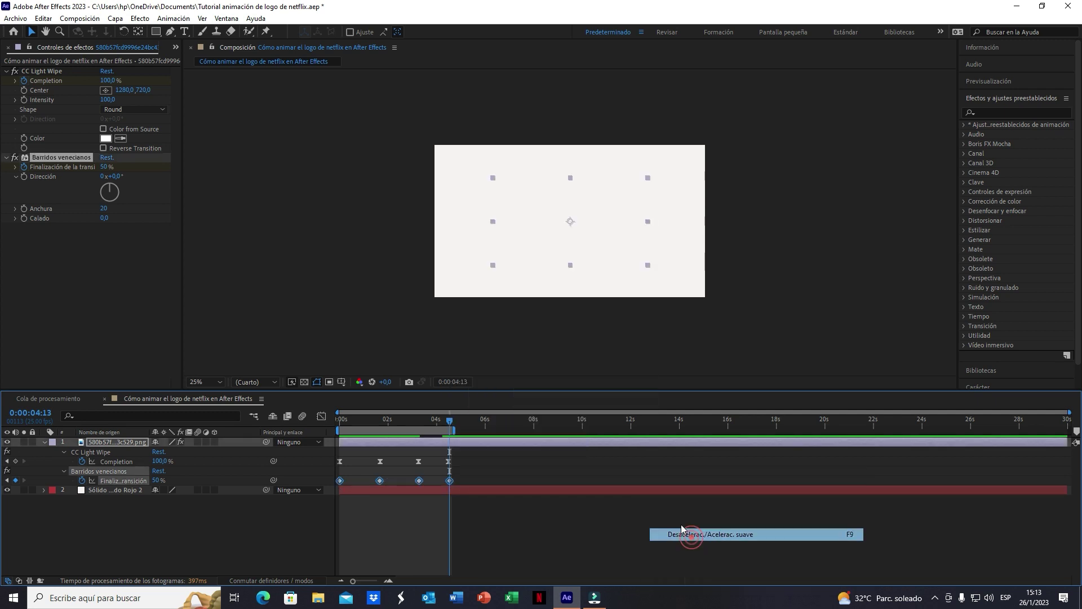
left_click_drag(356, 427, 323, 425)
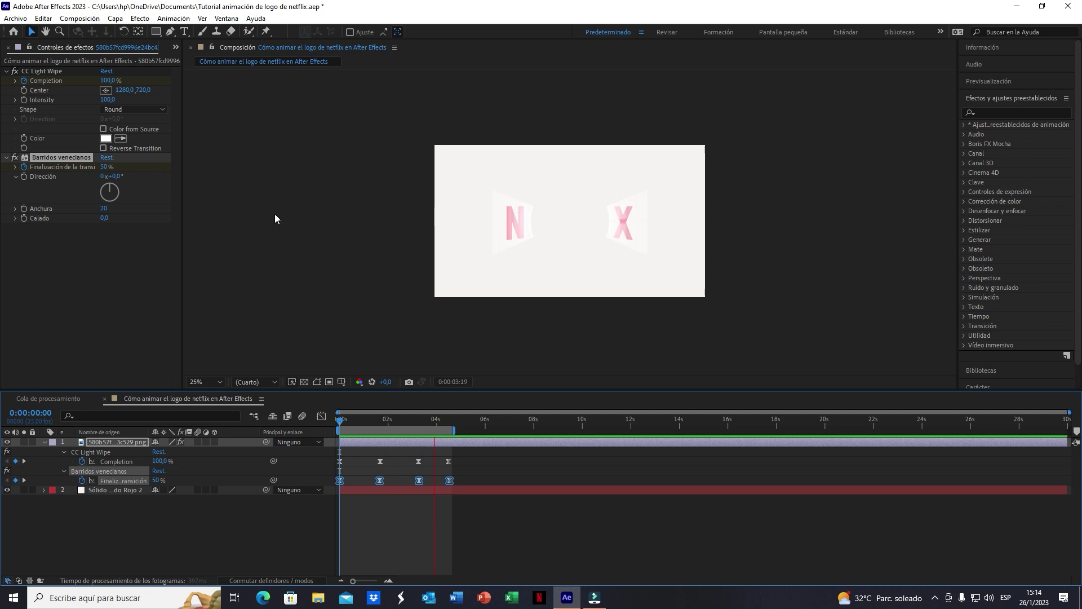
key("ctrl+s")
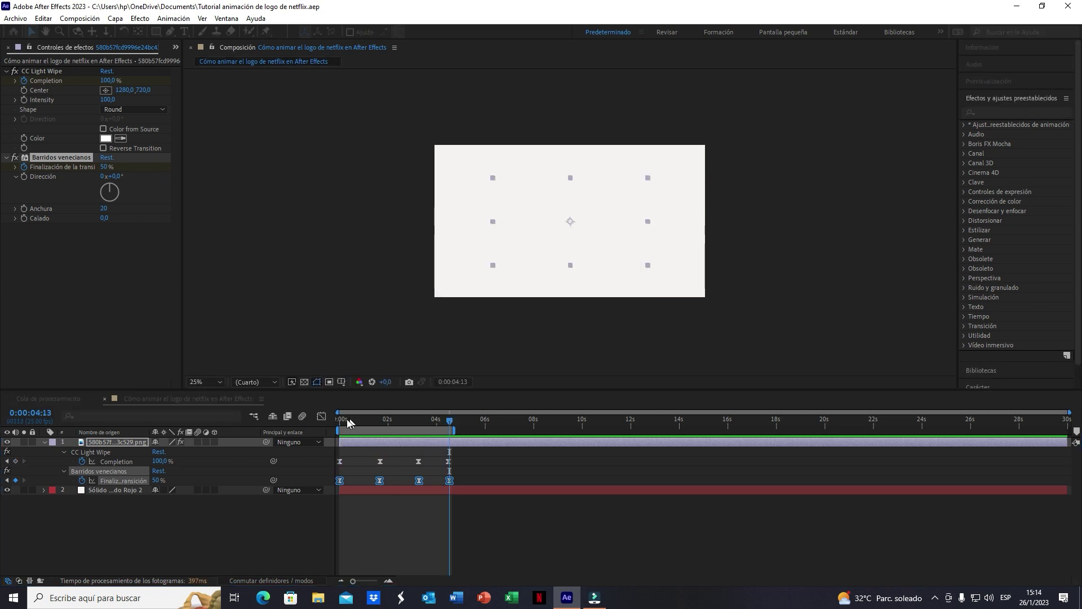
- Keyframe the logo's Scale, move that keyframe later, and add a 43% keyframe at 0:00
left_click(338, 422)
left_click(102, 442)
key("s")
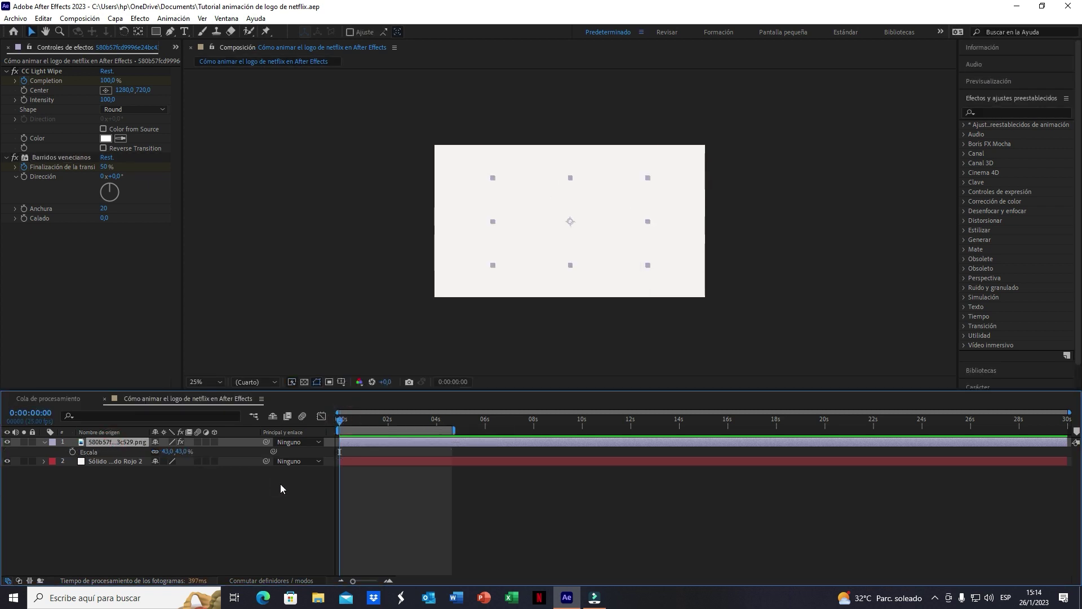
left_click(143, 441)
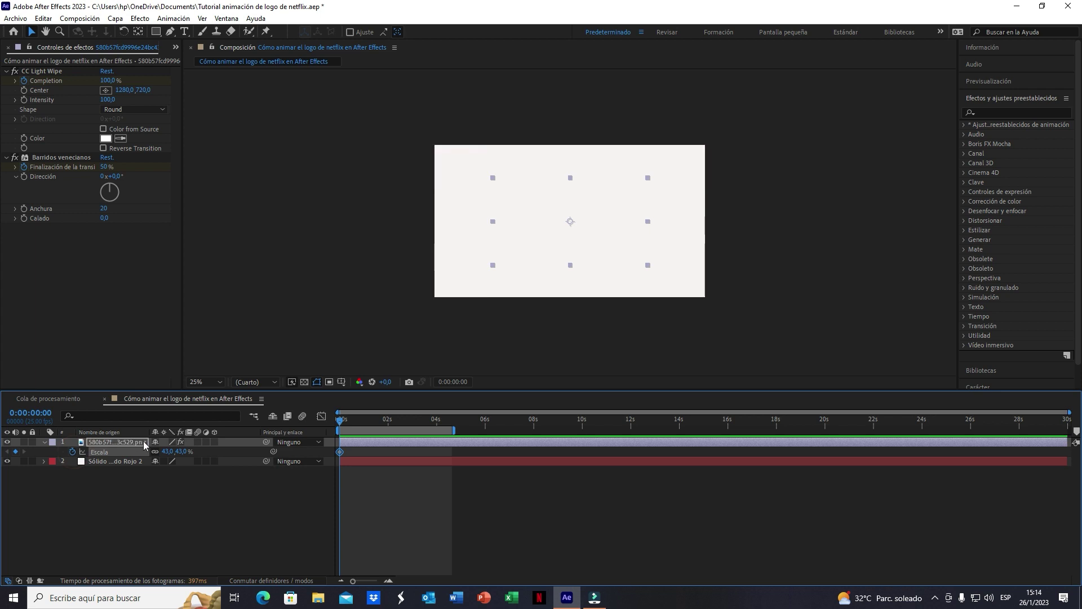
key("u")
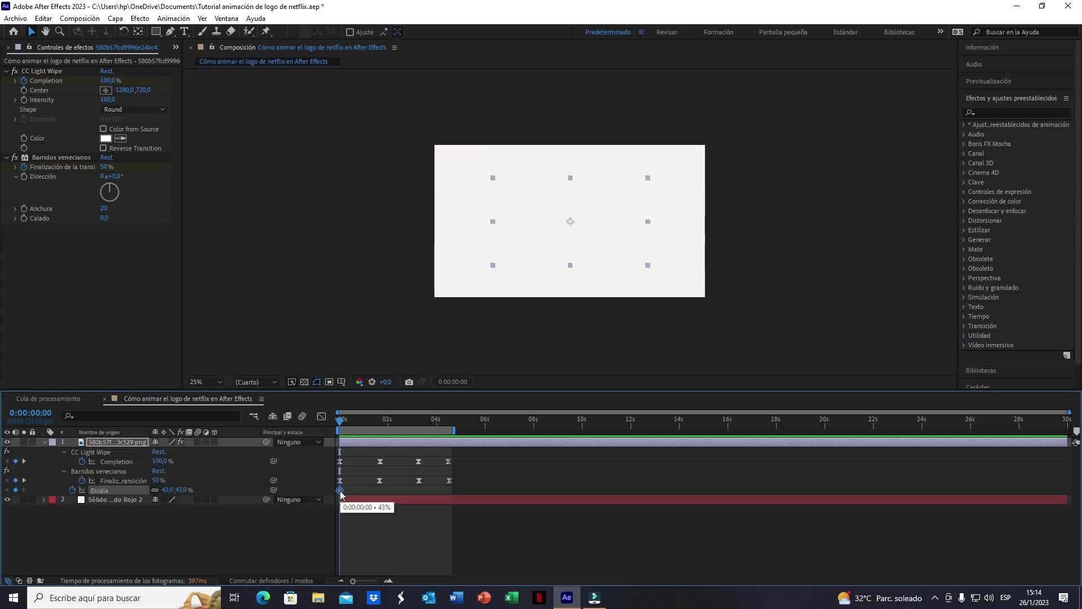
left_click_drag(340, 491, 414, 490)
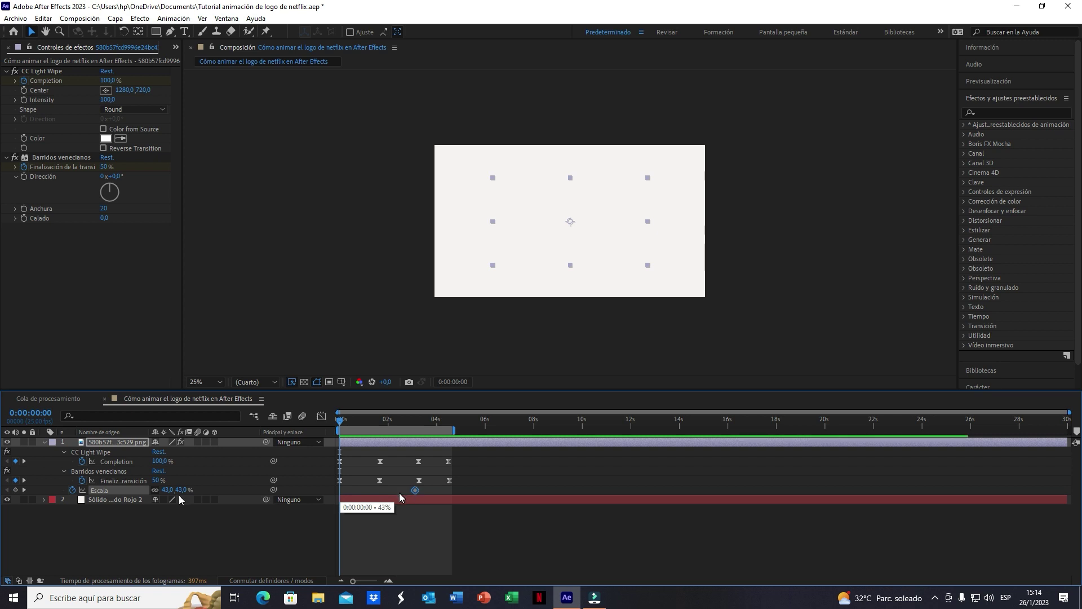
left_click(16, 490)
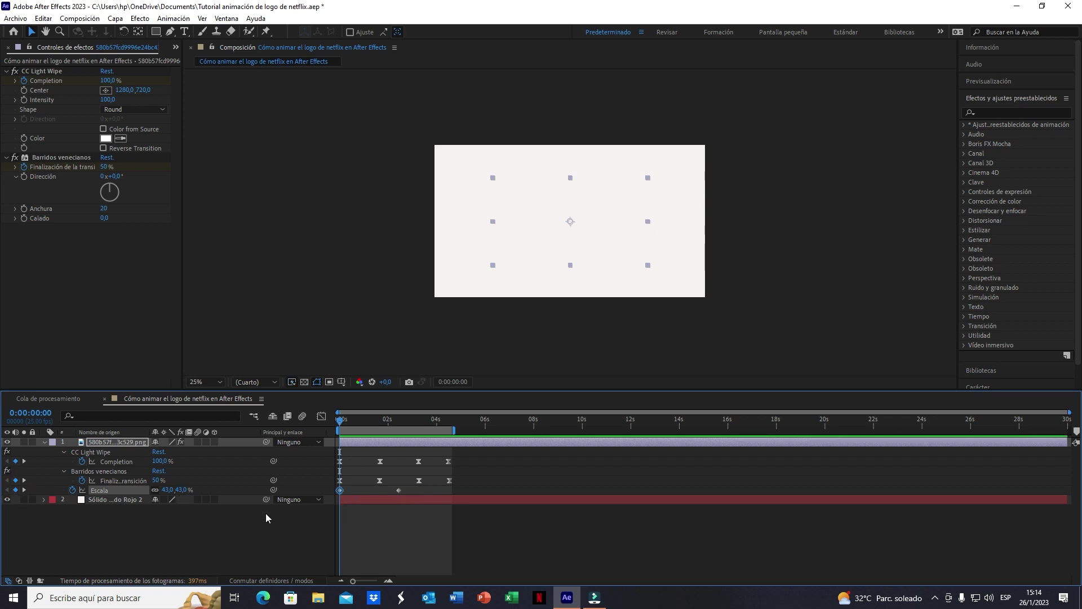
left_click(351, 514)
- Set the logo's Scale to 53% at 1:15 and select all three scale keyframes
left_click_drag(362, 423, 378, 418)
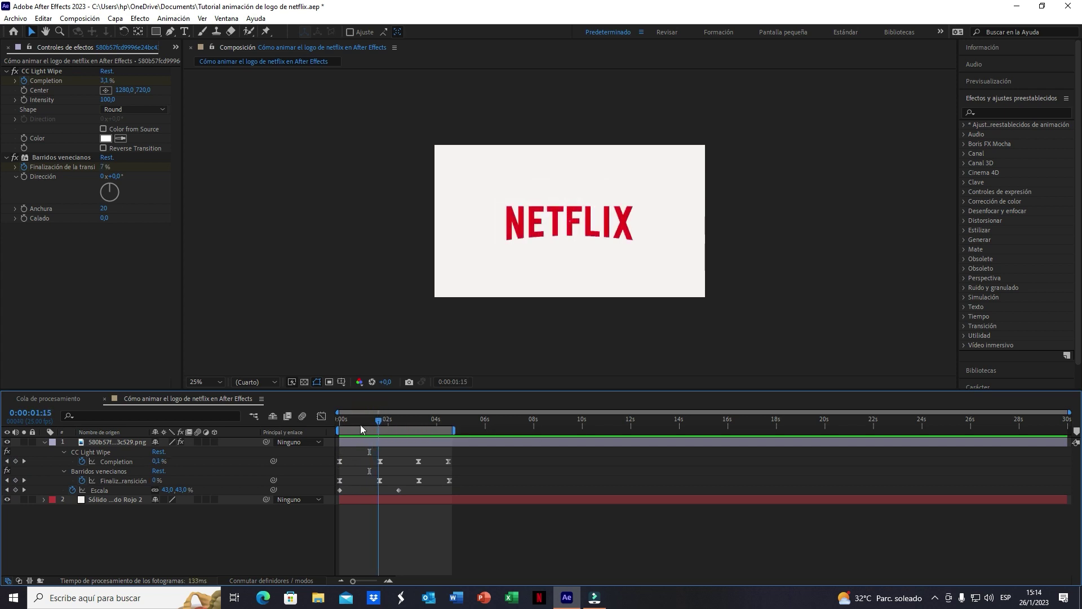
left_click(180, 487)
left_click_drag(180, 487, 181, 530)
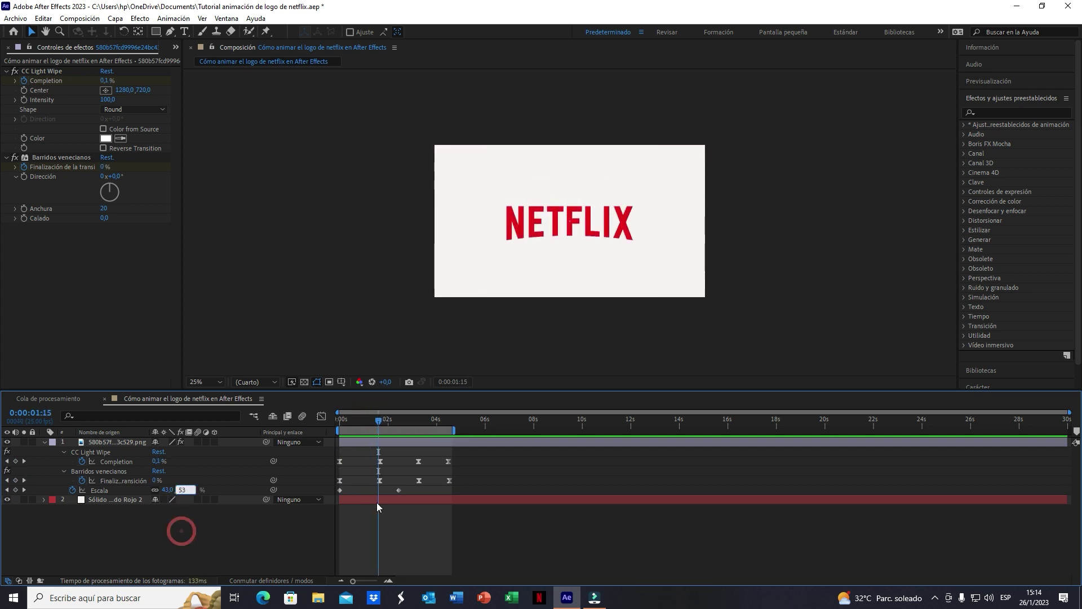
left_click_drag(423, 504, 337, 486)
- Apply Easy Ease to the three Scale keyframes and preview the logo animation from 0:00
right_click(400, 490)
mouse_move(430, 487)
left_click(649, 539)
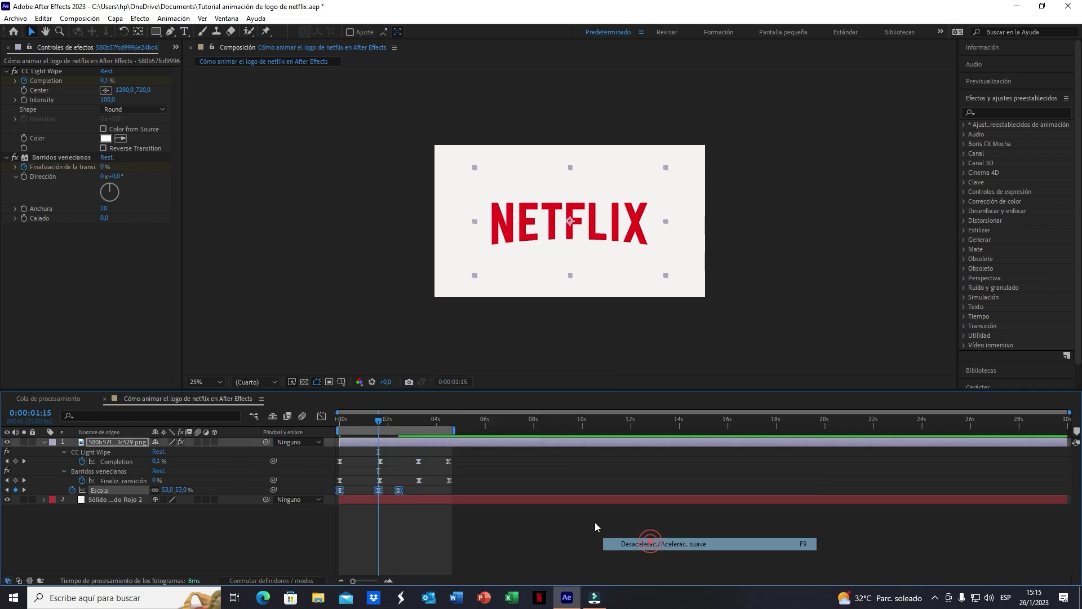
left_click_drag(349, 418, 327, 425)
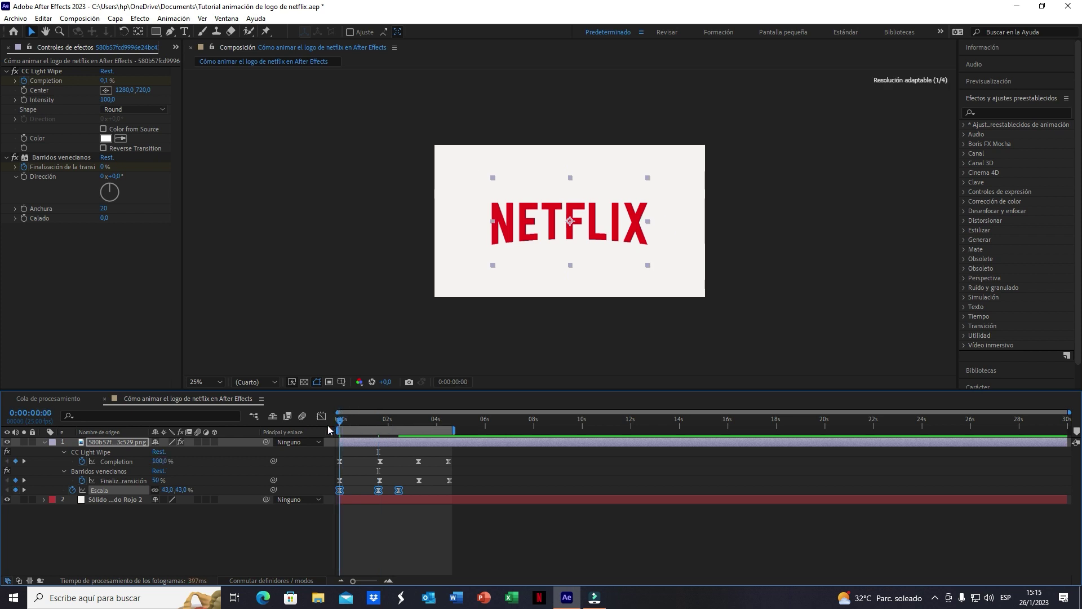
left_click(263, 201)
key("space")
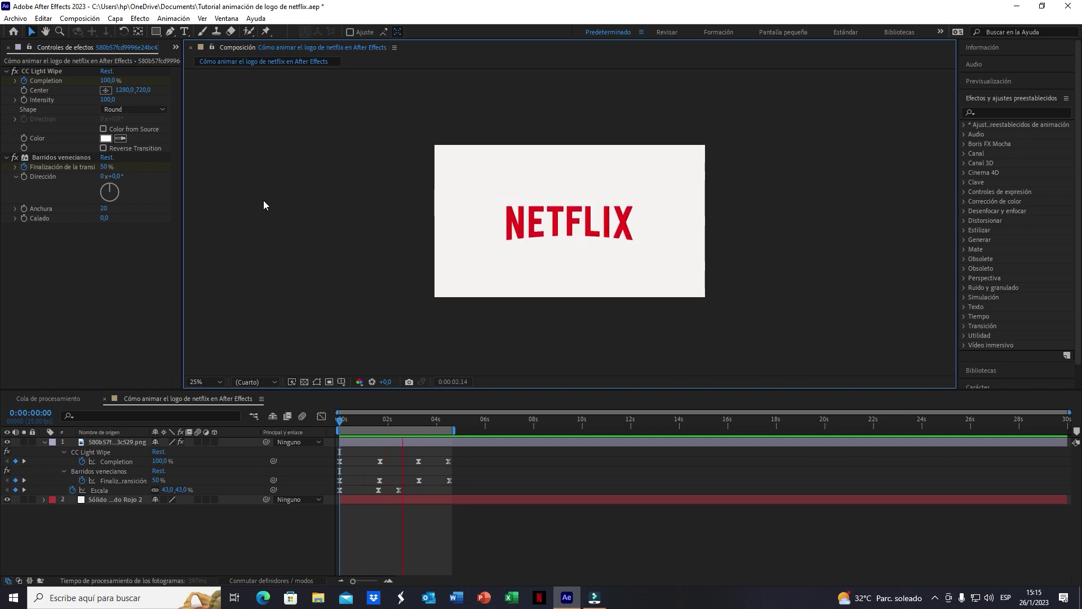
key("space")
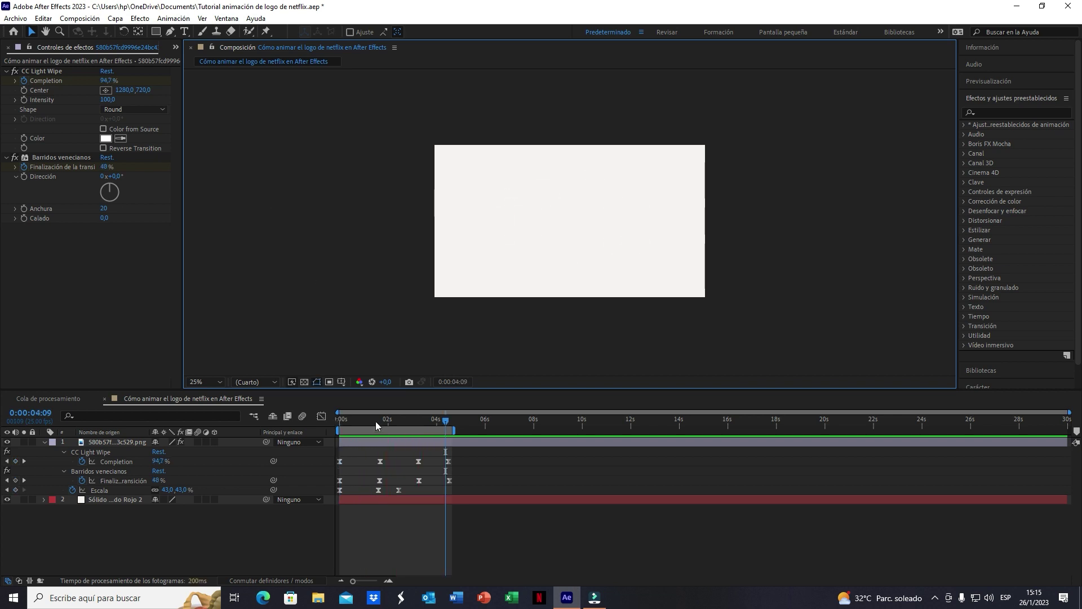
left_click_drag(376, 422, 380, 422)
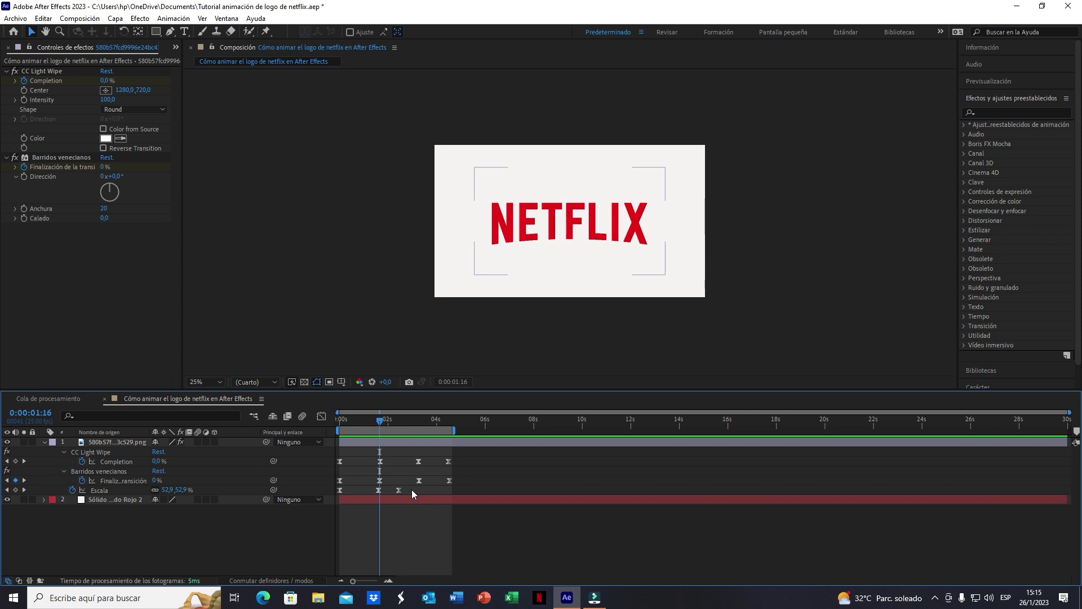
- Select the logo's Scale keyframes on the speed graph and preview the current easing
left_click(333, 495)
left_click(321, 416)
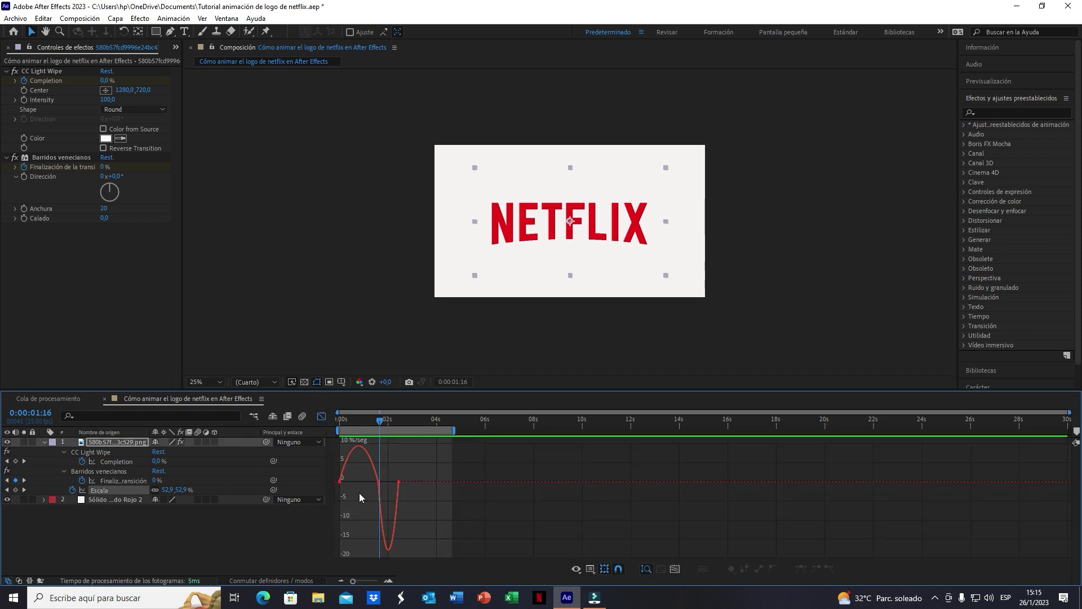
mouse_move(403, 466)
left_mouse_down()
mouse_move(350, 487)
mouse_move(358, 481)
left_mouse_up()
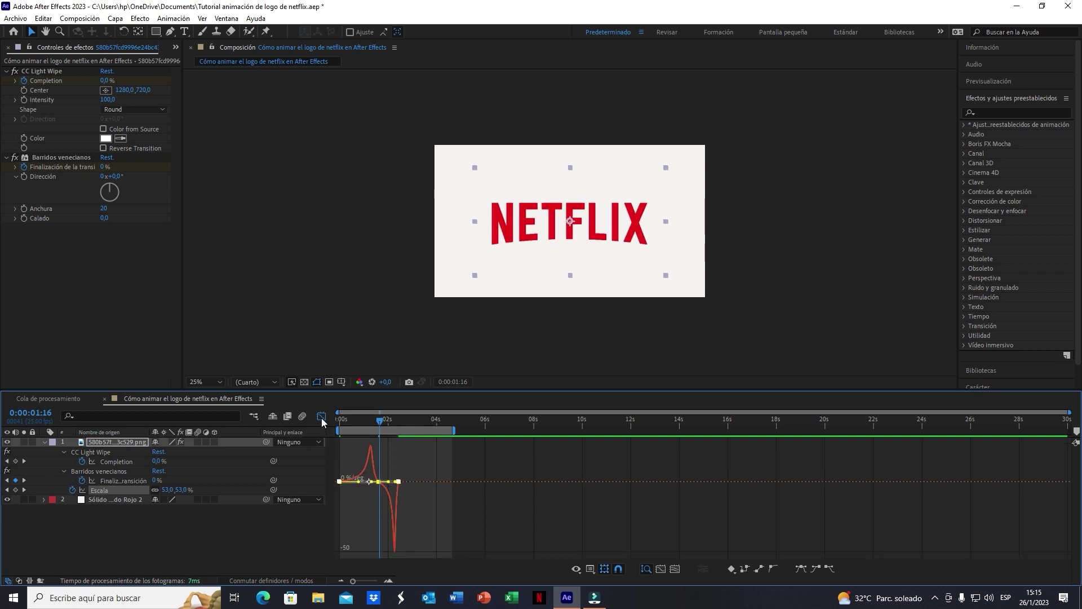
left_click(322, 416)
left_click(337, 420)
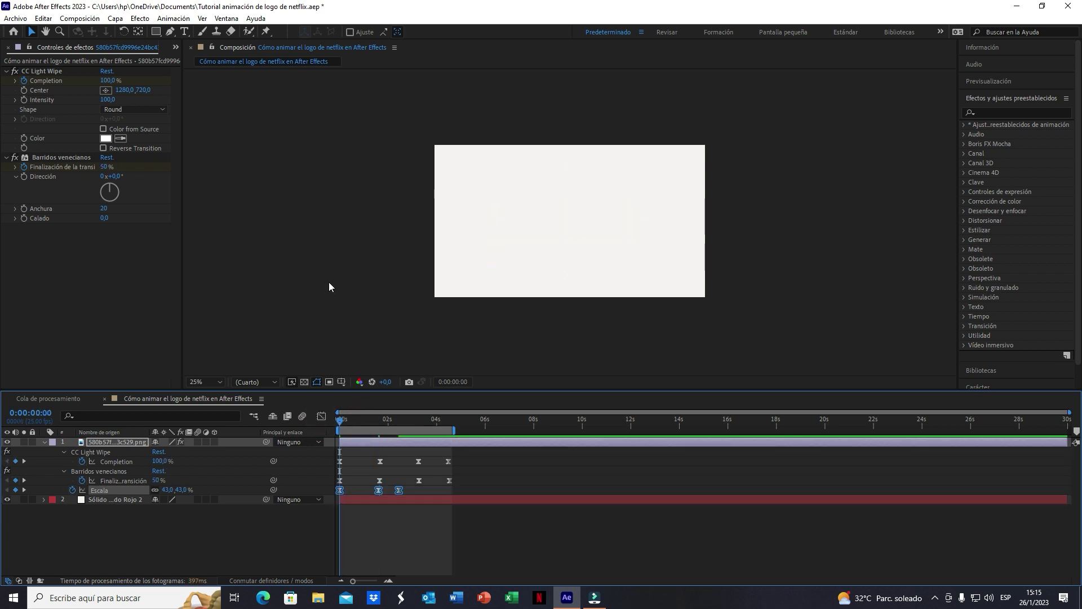
key("space")
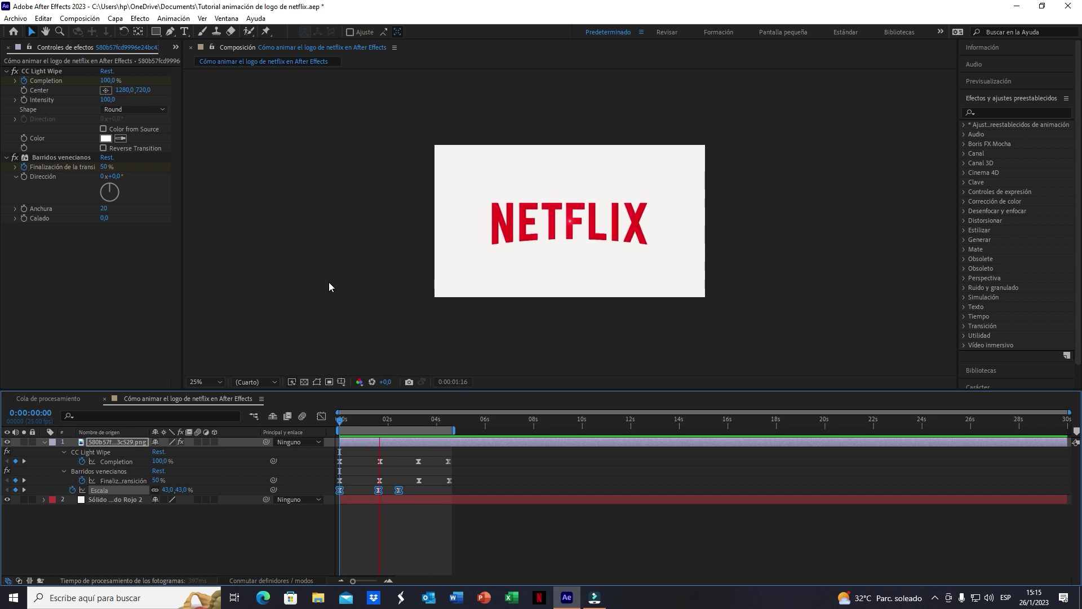
- Drag the Scale keyframes' velocity handles out to about 80% influence
left_click(322, 416)
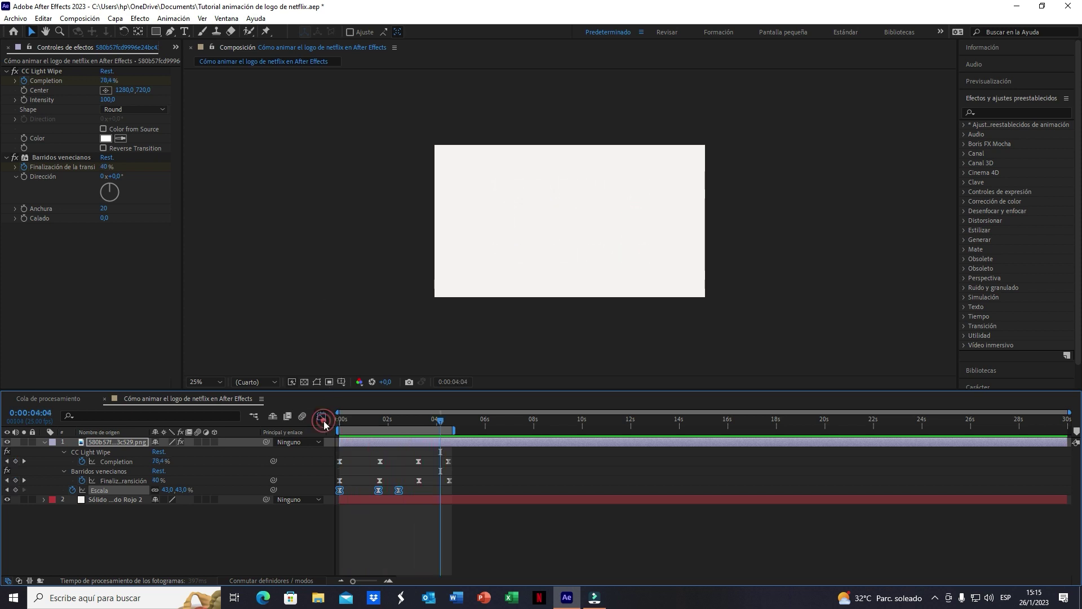
left_click_drag(367, 580, 361, 581)
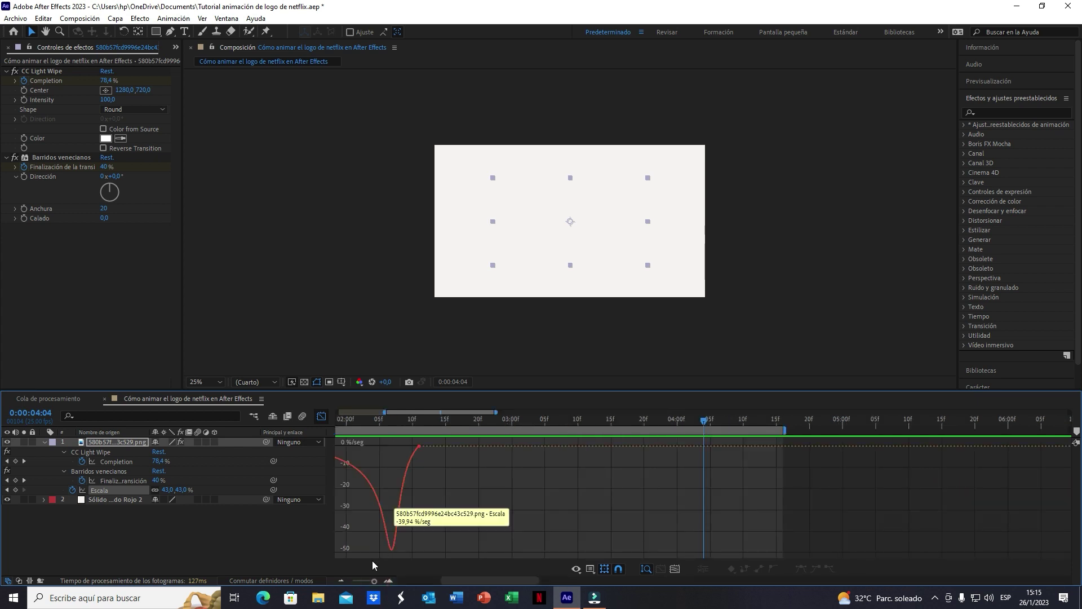
mouse_move(440, 455)
left_mouse_down()
mouse_move(337, 499)
mouse_move(382, 484)
left_mouse_up()
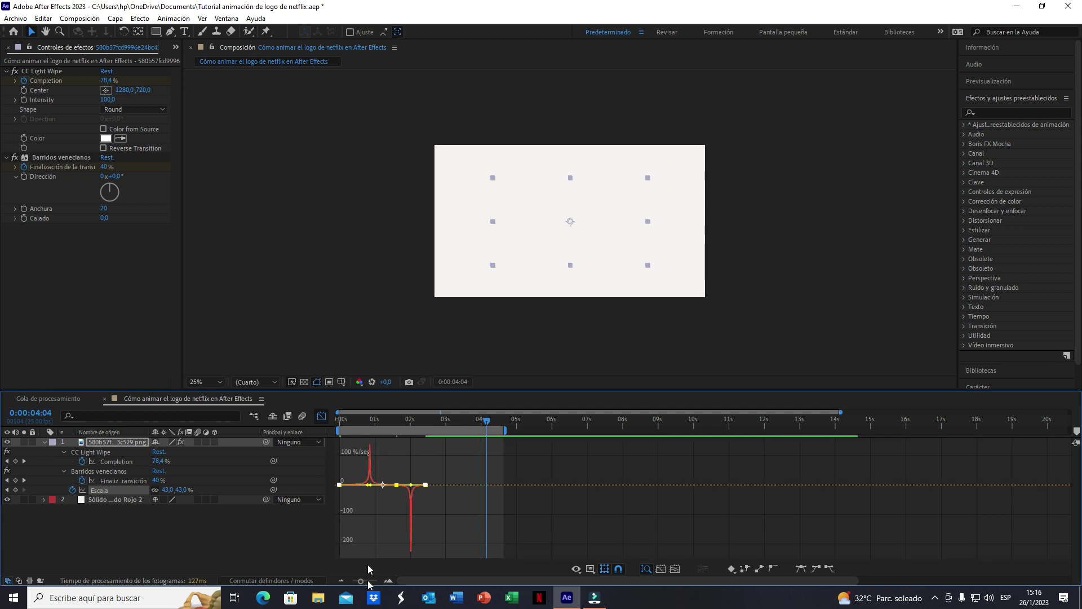
left_click_drag(366, 581, 372, 582)
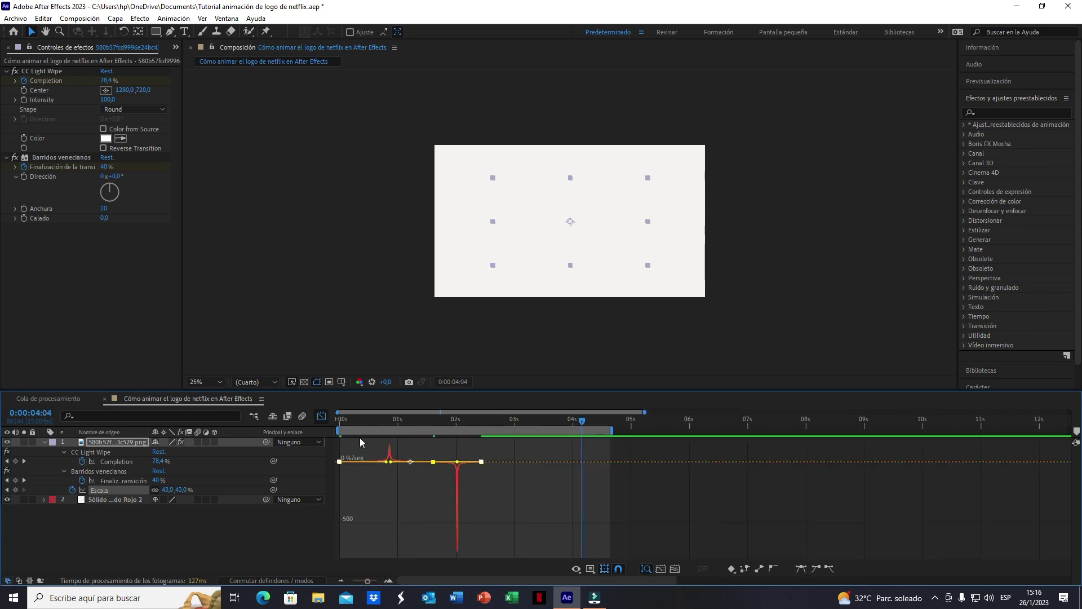
mouse_move(387, 492)
left_mouse_down()
mouse_move(375, 490)
mouse_move(398, 518)
left_mouse_up()
- Preview the logo animation and move the last Scale keyframe later in time
left_click(322, 417)
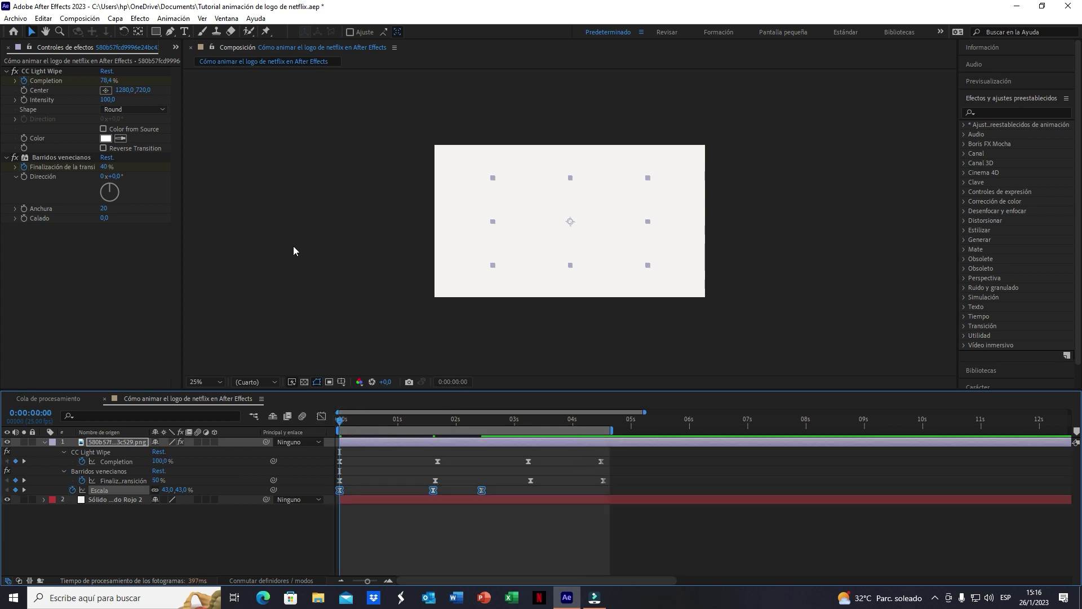
key("space")
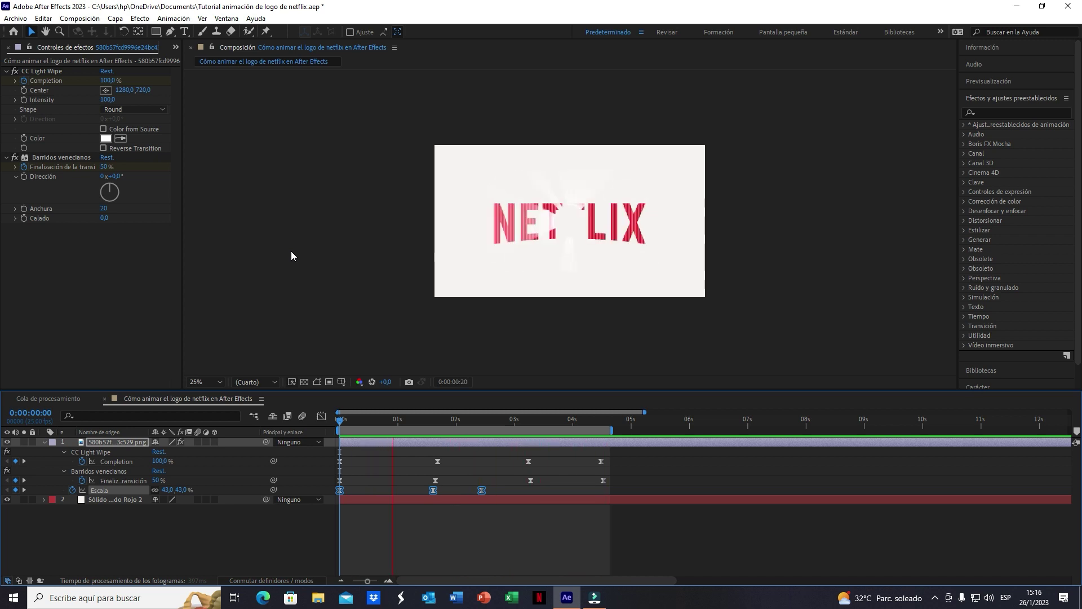
left_click(432, 528)
left_click(481, 491)
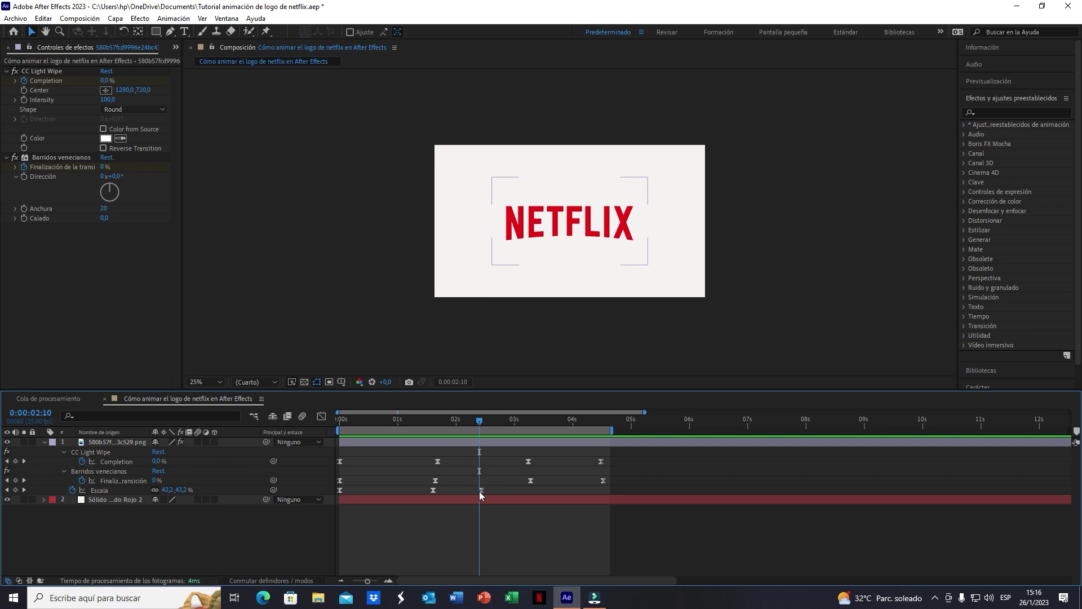
left_click(481, 491)
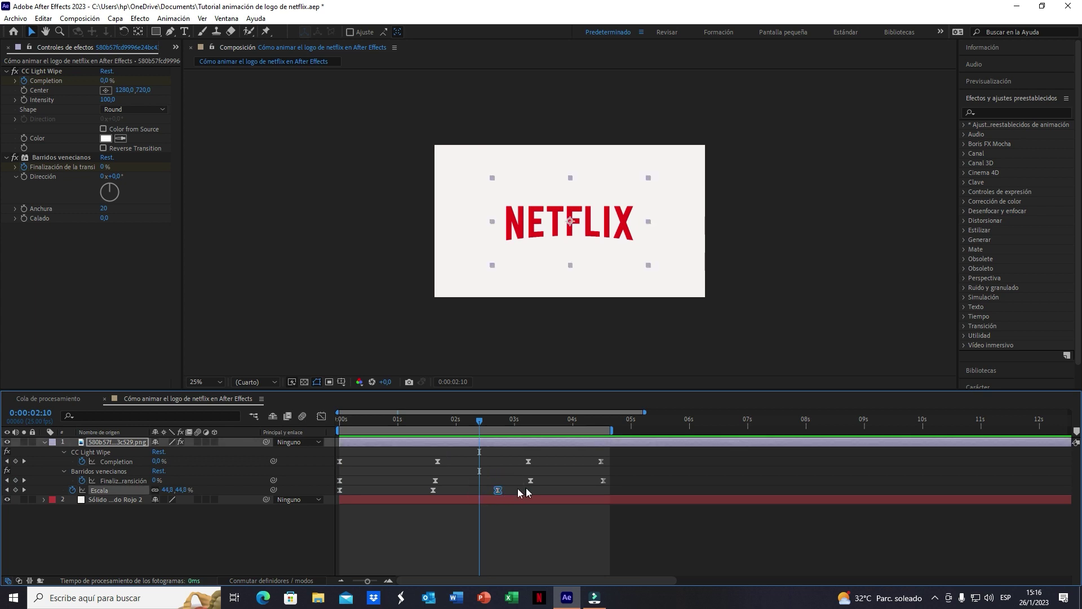
left_click_drag(519, 491, 541, 491)
- Preview again and nudge the middle Scale keyframe slightly later
key("Home")
key("space")
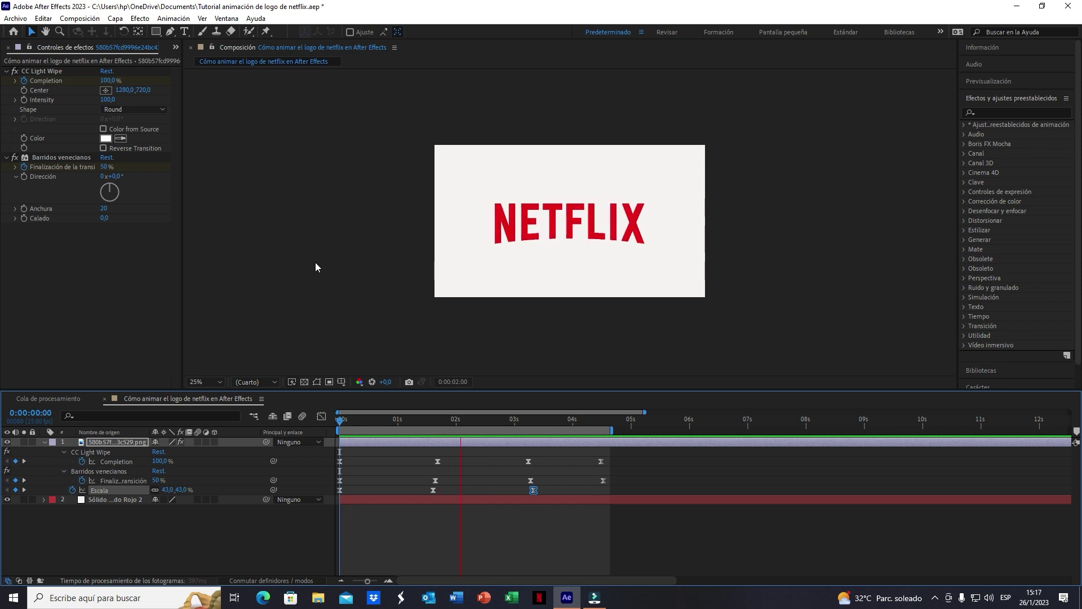
left_click(442, 526)
left_click(433, 489)
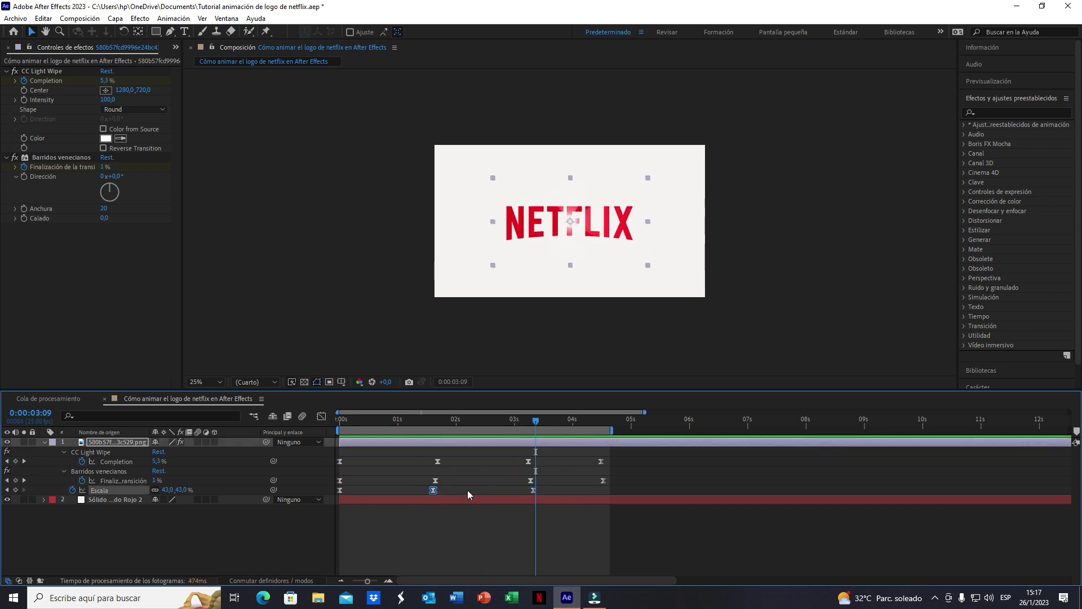
left_click_drag(482, 493, 489, 493)
key("Home")
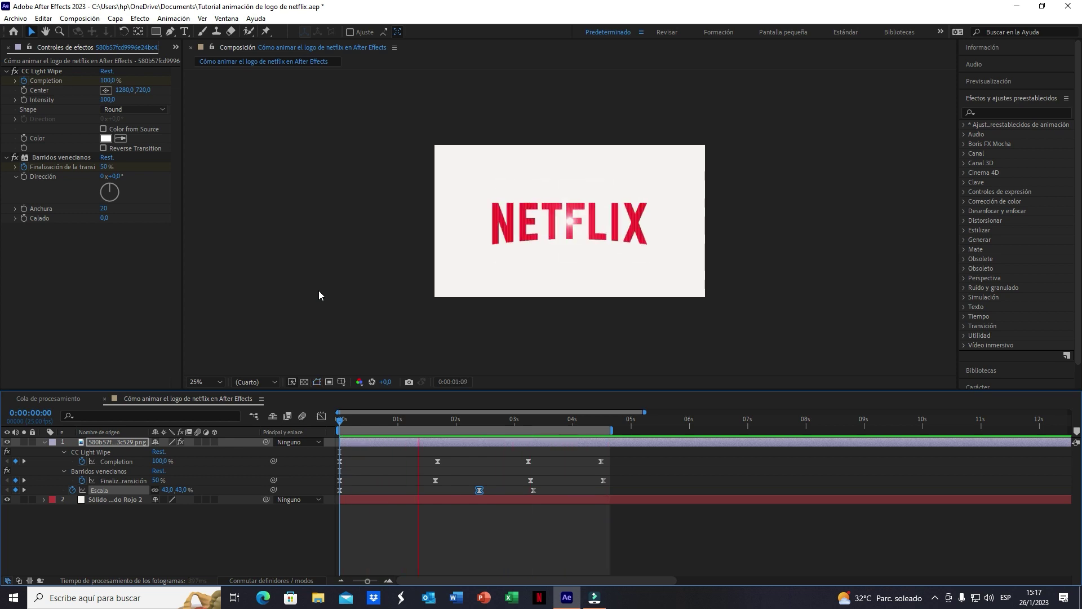
- Move the middle Scale keyframe earlier, to just after the 1-second mark
left_click(336, 424)
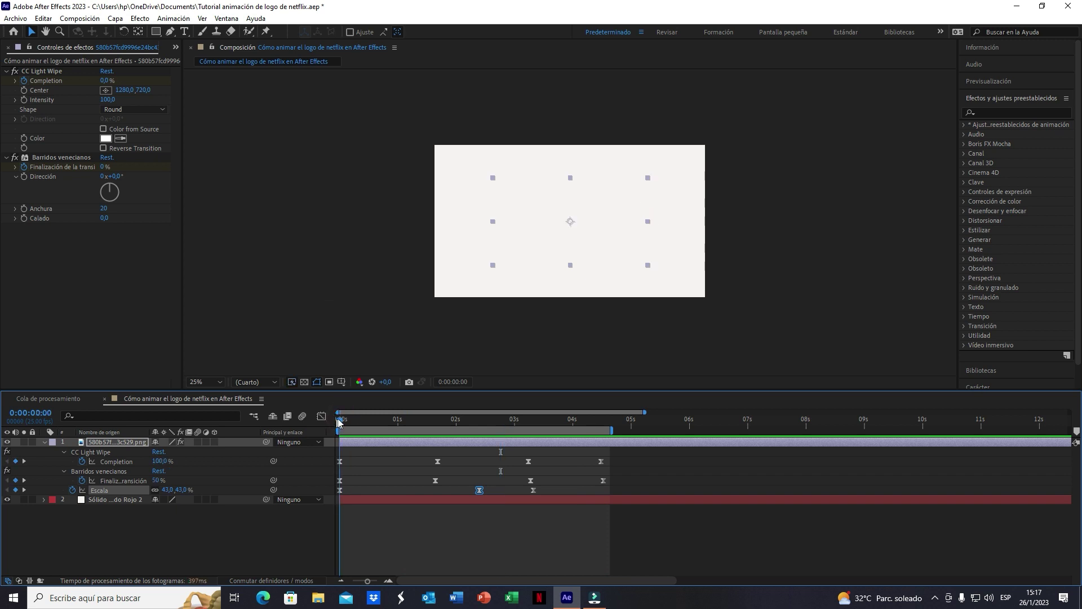
left_click(185, 490)
type("0")
left_click(201, 522)
key("space")
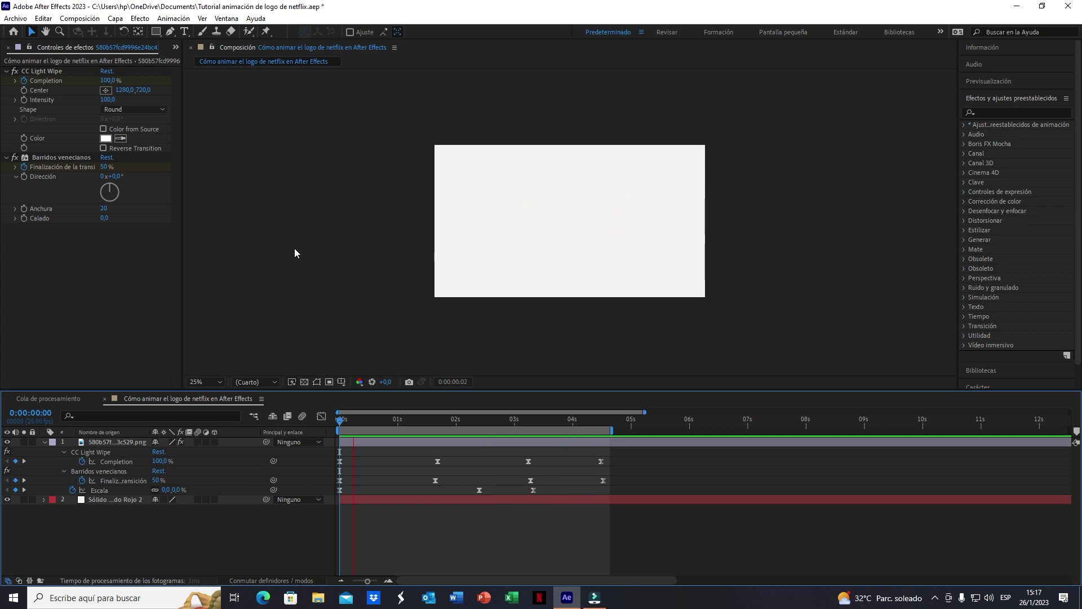
key("space")
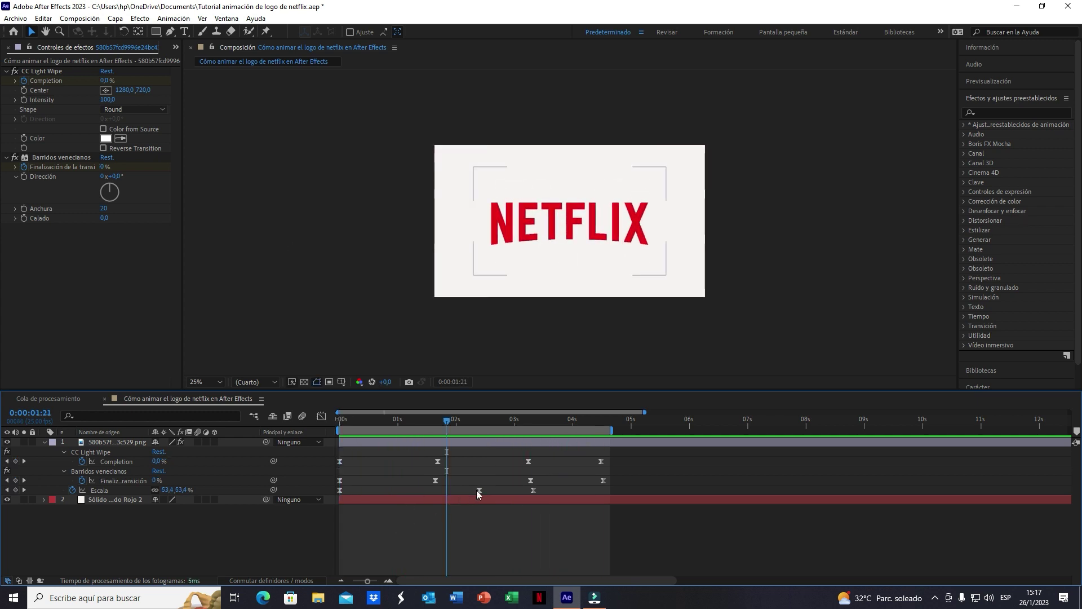
left_click_drag(479, 489, 407, 489)
left_click_drag(353, 420, 340, 419)
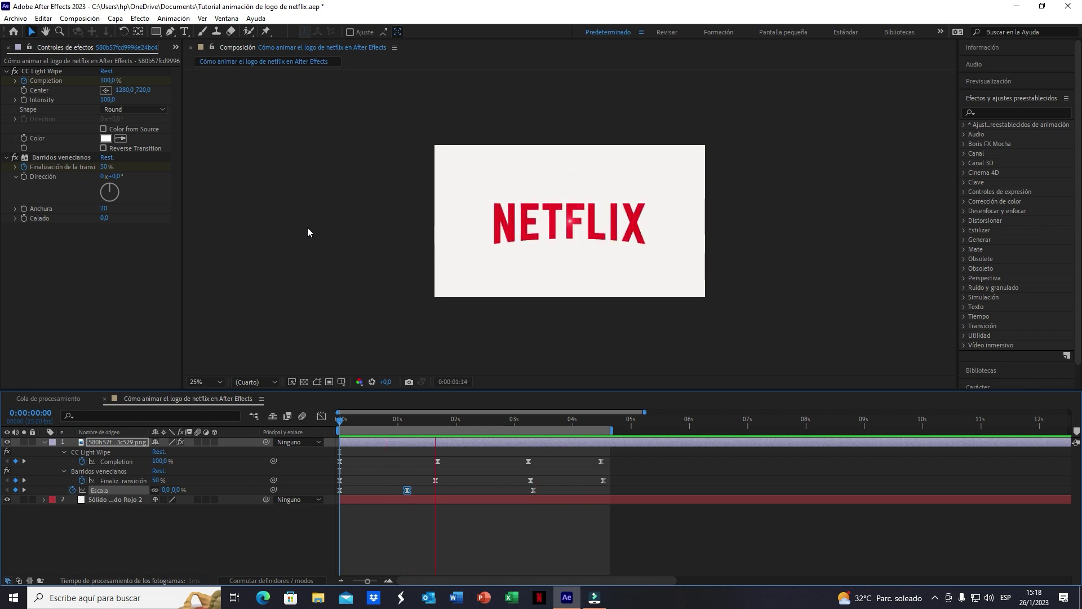
- Scrub and preview the logo animation to check its scale around 1 second
left_click(366, 422)
mouse_move(370, 423)
left_mouse_down()
mouse_move(504, 431)
mouse_move(489, 443)
mouse_move(468, 432)
left_mouse_up()
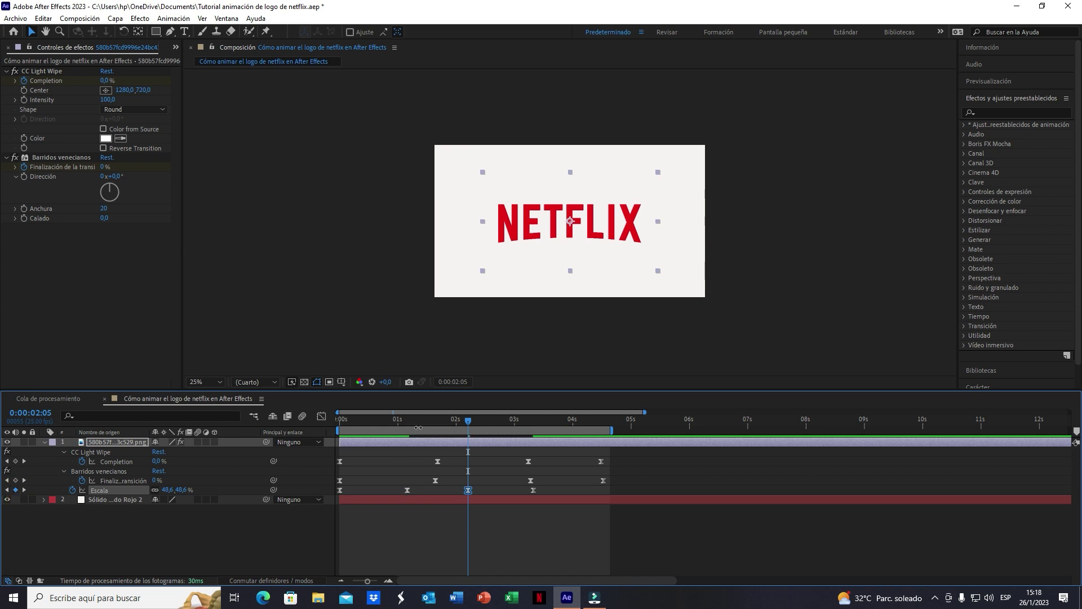
left_click(405, 422)
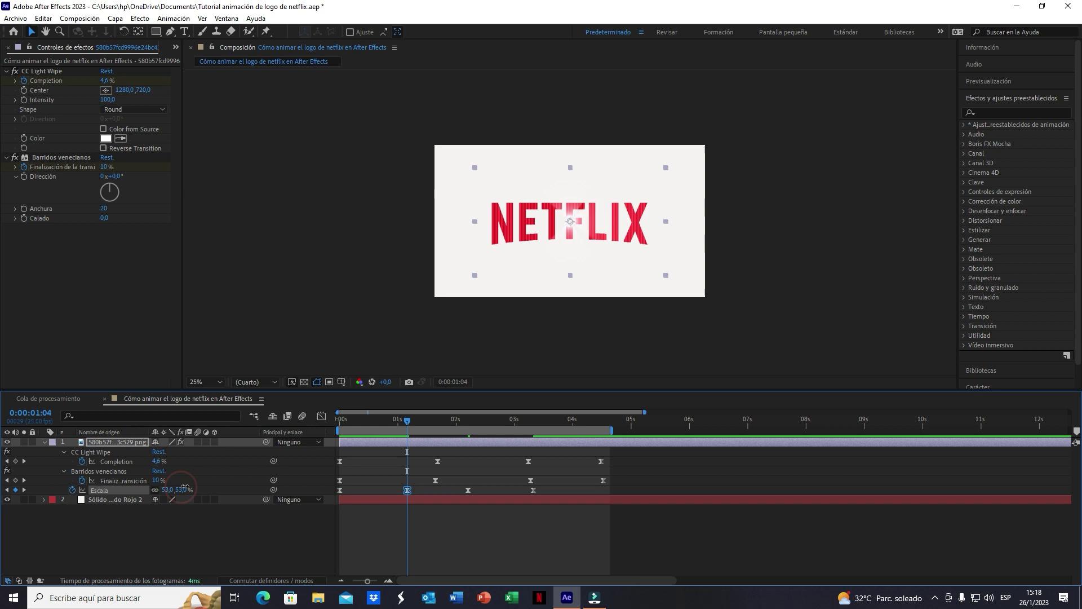
key("Home")
key("space")
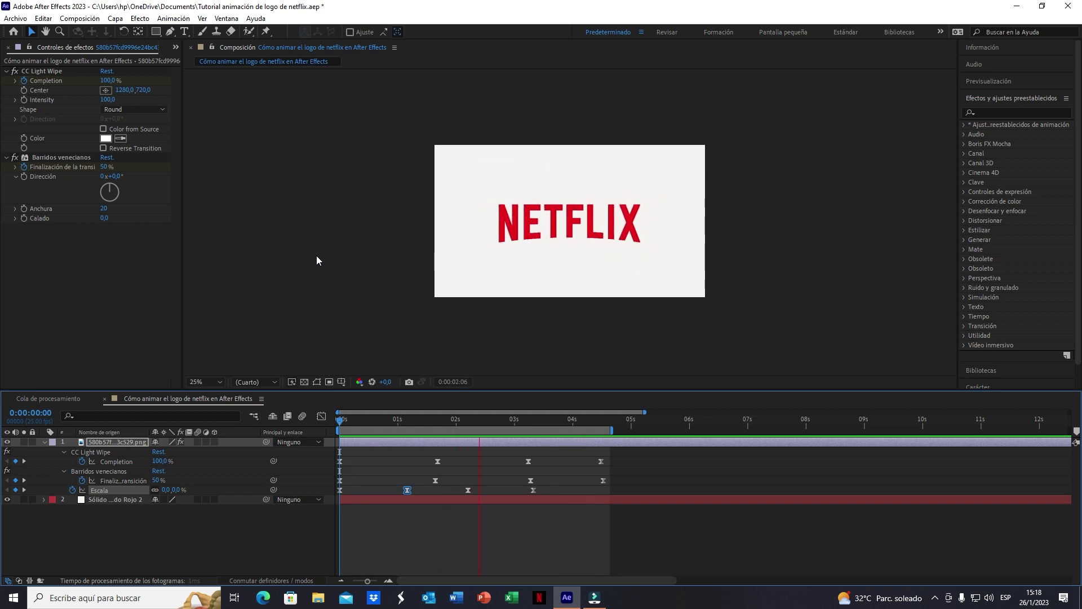
key("space")
- Move the last Scale keyframe past 4 seconds and check the reveal up to 1 second
left_click_drag(533, 490, 599, 490)
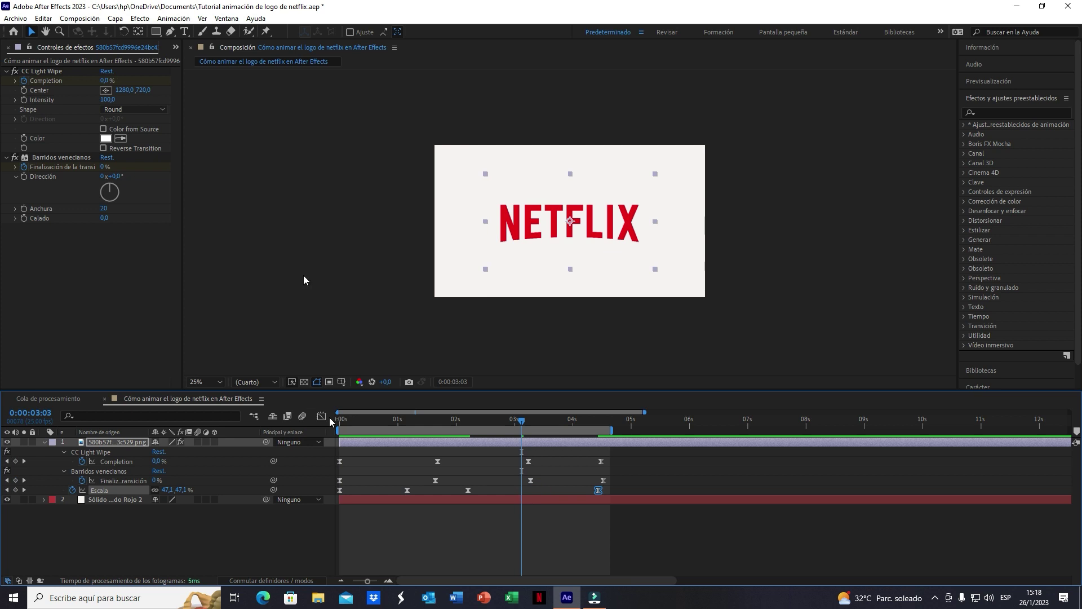
key("space")
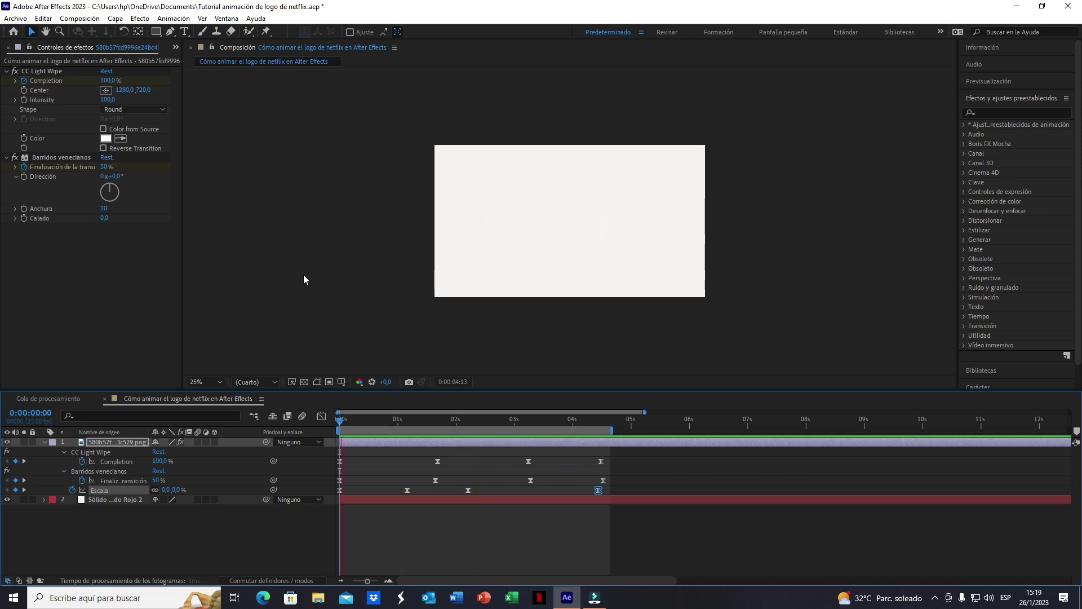
left_click(456, 420)
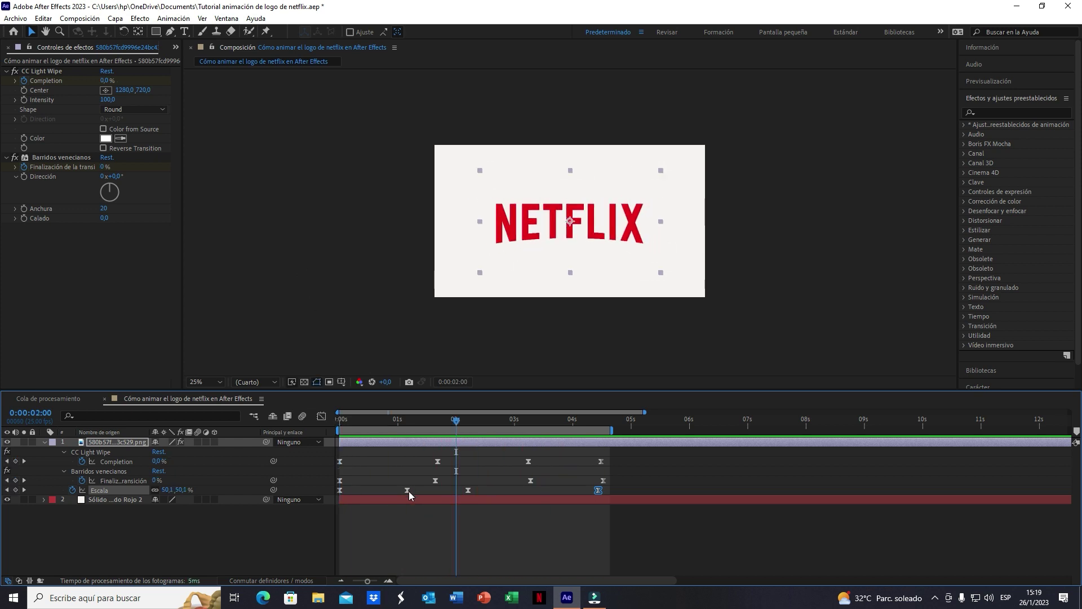
key("space")
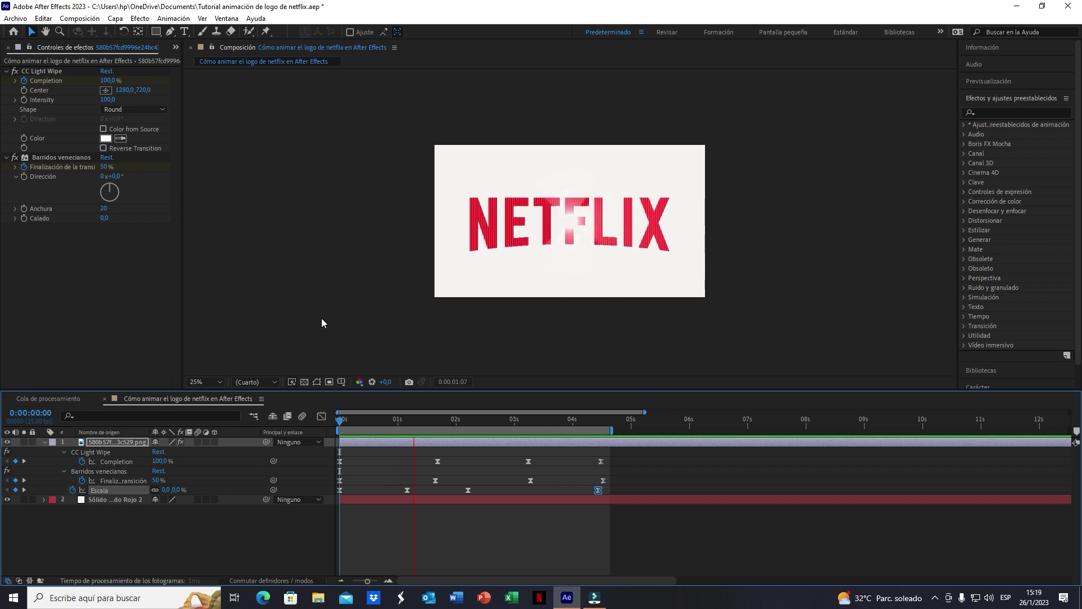
left_click(344, 425)
left_click_drag(361, 421, 449, 414)
- Shift the early Scale keyframe earlier and the middle one to about 3 seconds, then preview
left_click(392, 514)
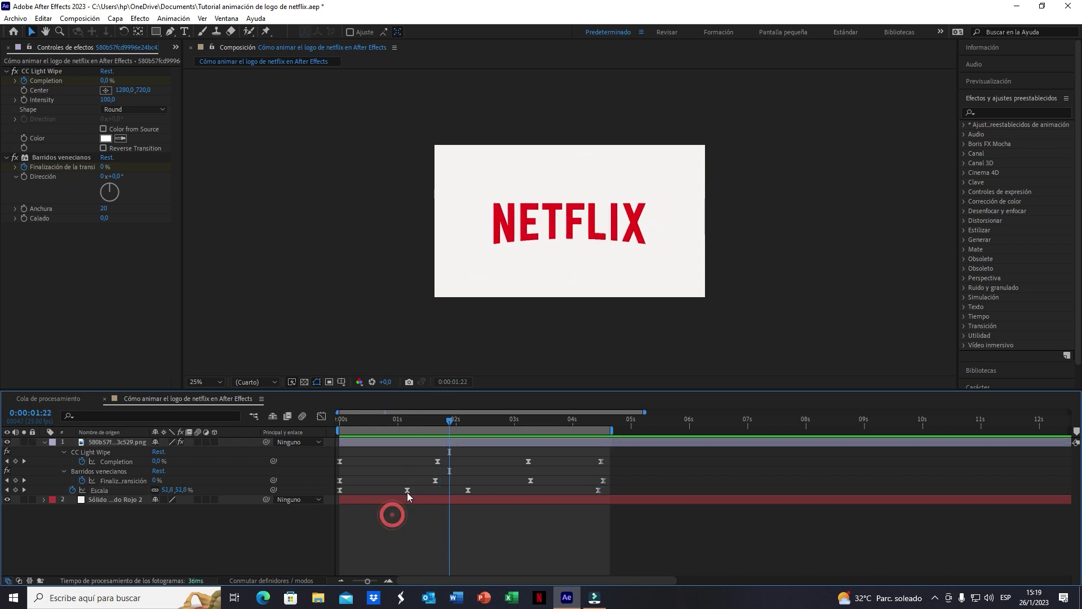
left_click_drag(407, 490, 383, 494)
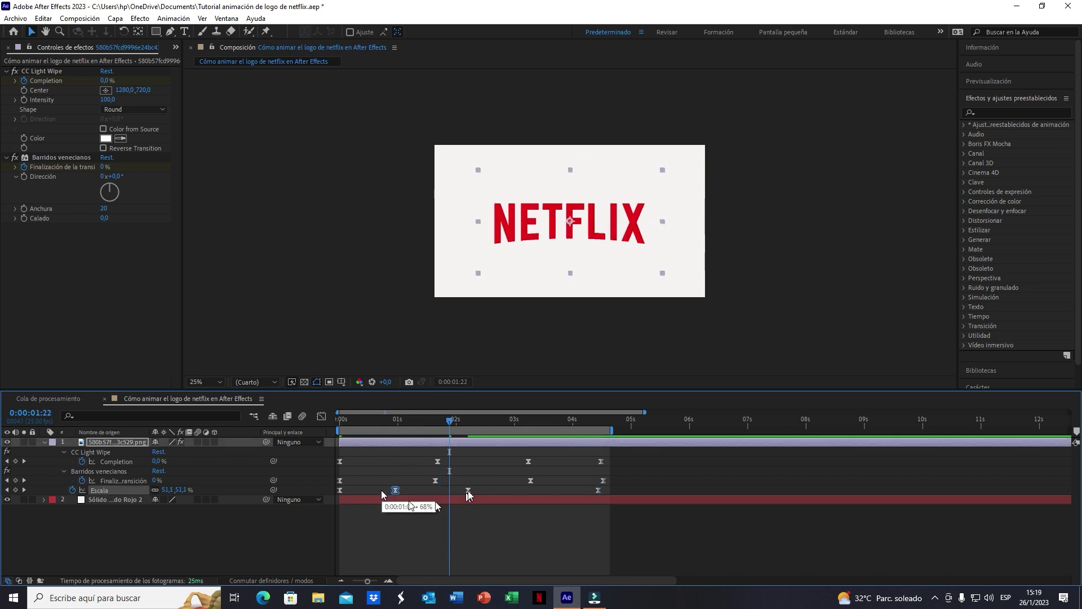
left_click_drag(468, 490, 503, 490)
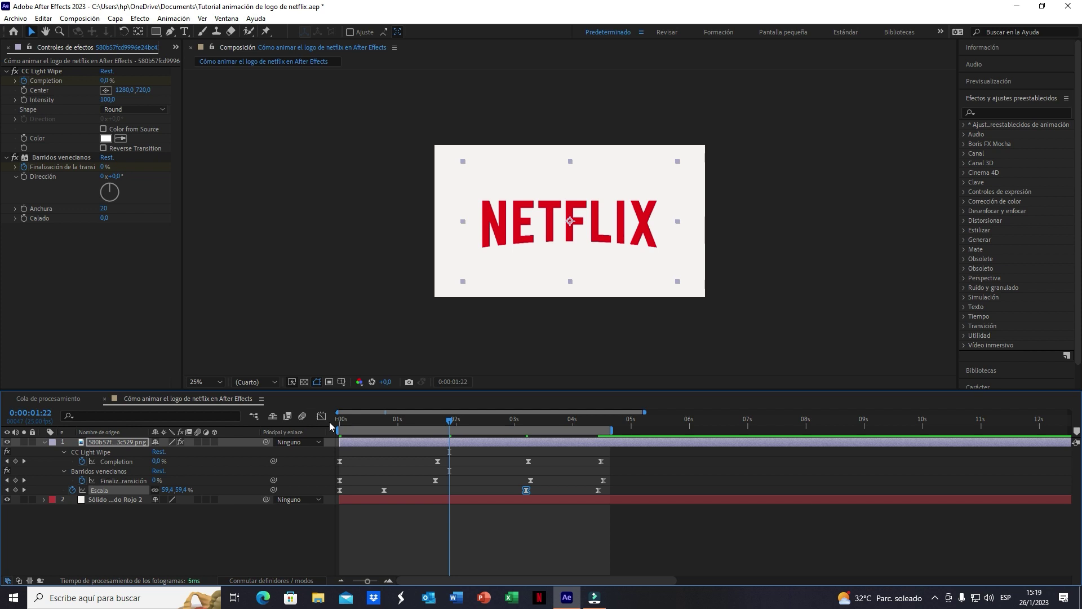
key("Home")
key("space")
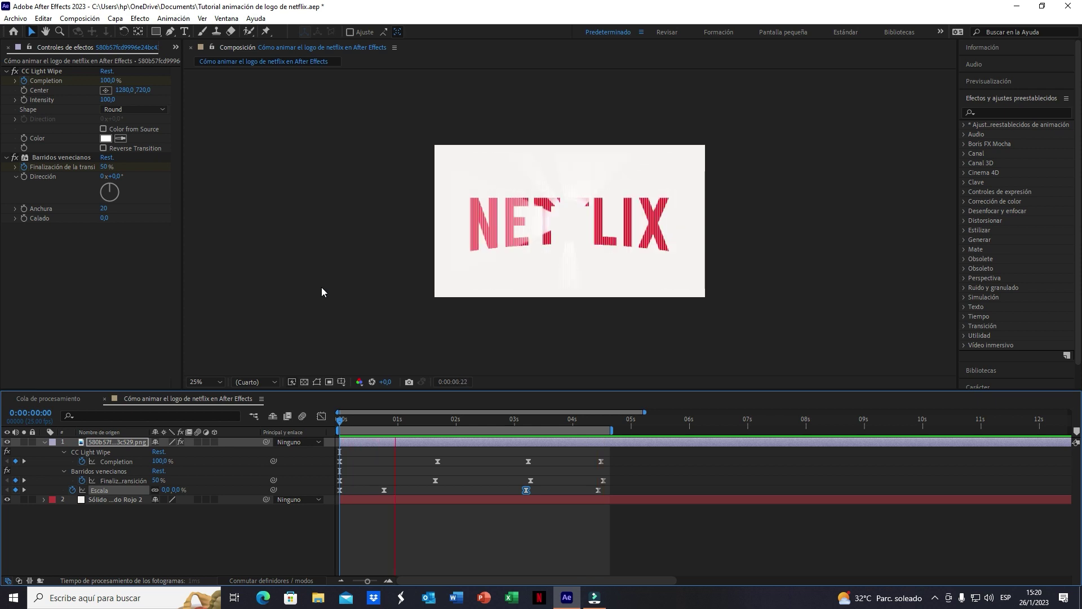
- Move the second CC Light Wipe Completion keyframe to 0:00:02:11 and rewind
key("space")
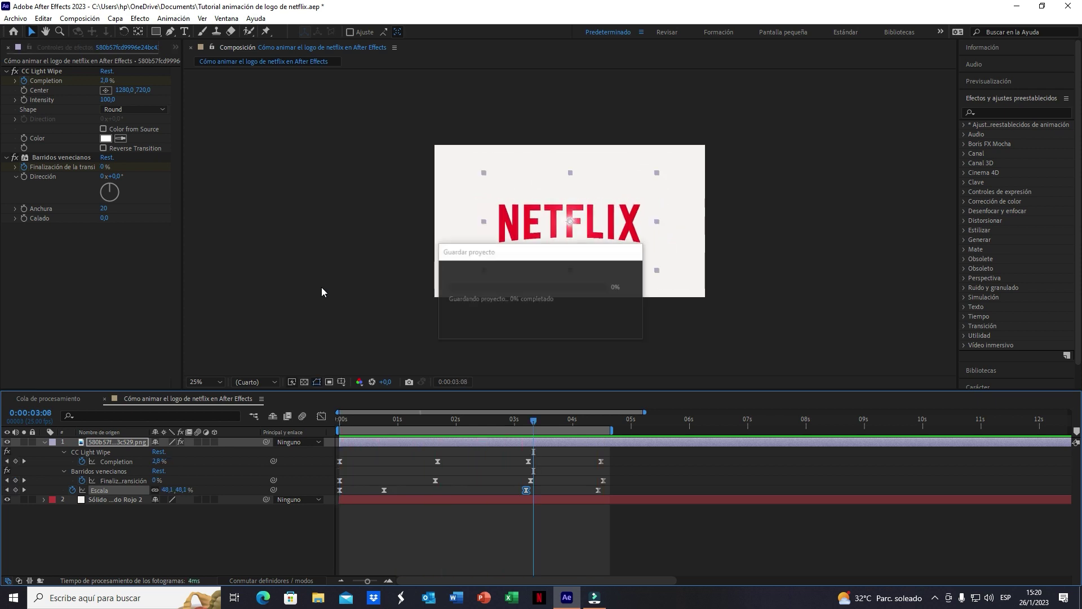
left_click(468, 477)
left_click_drag(437, 463, 421, 461)
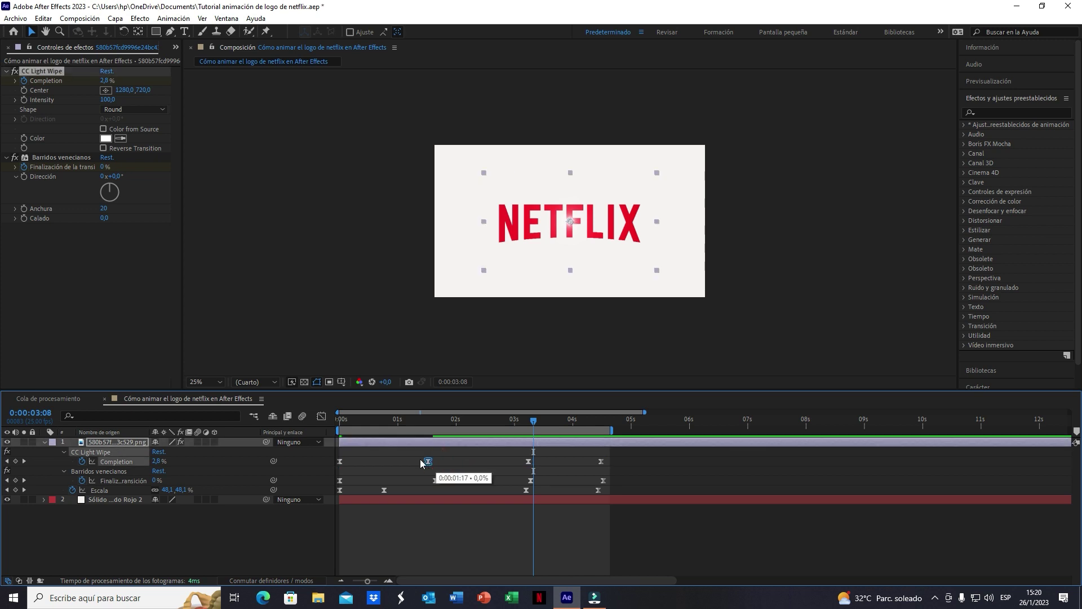
key("space")
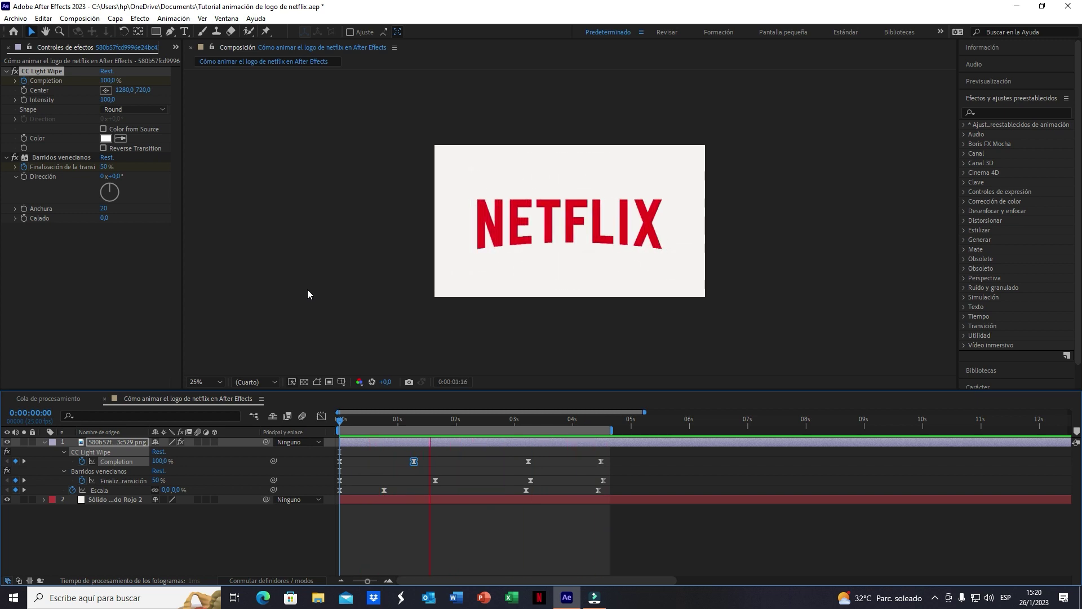
key("space")
left_click_drag(414, 461, 482, 462)
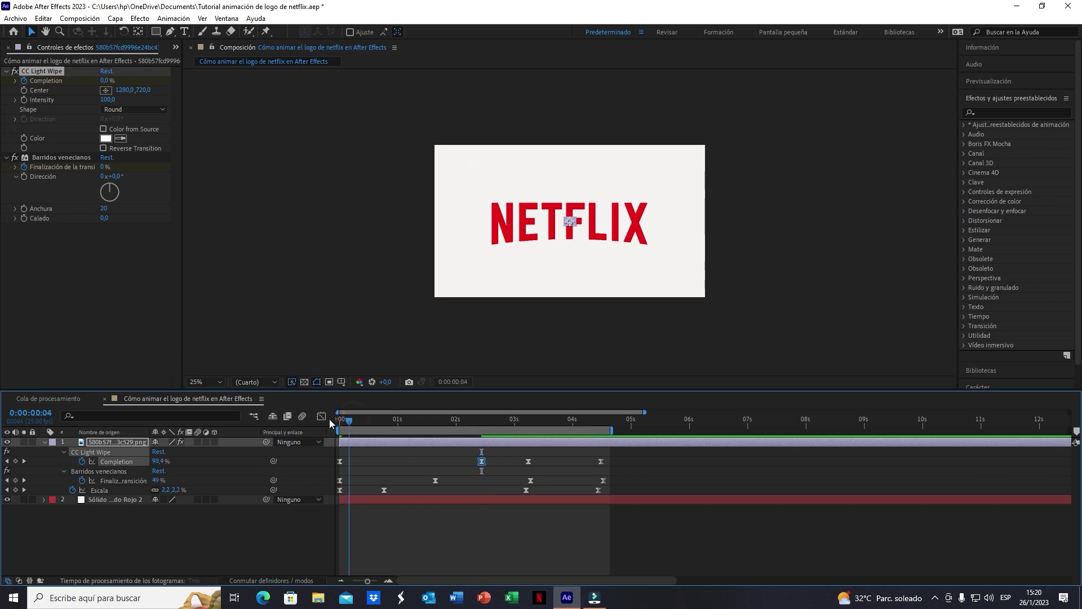
left_click_drag(348, 420, 327, 431)
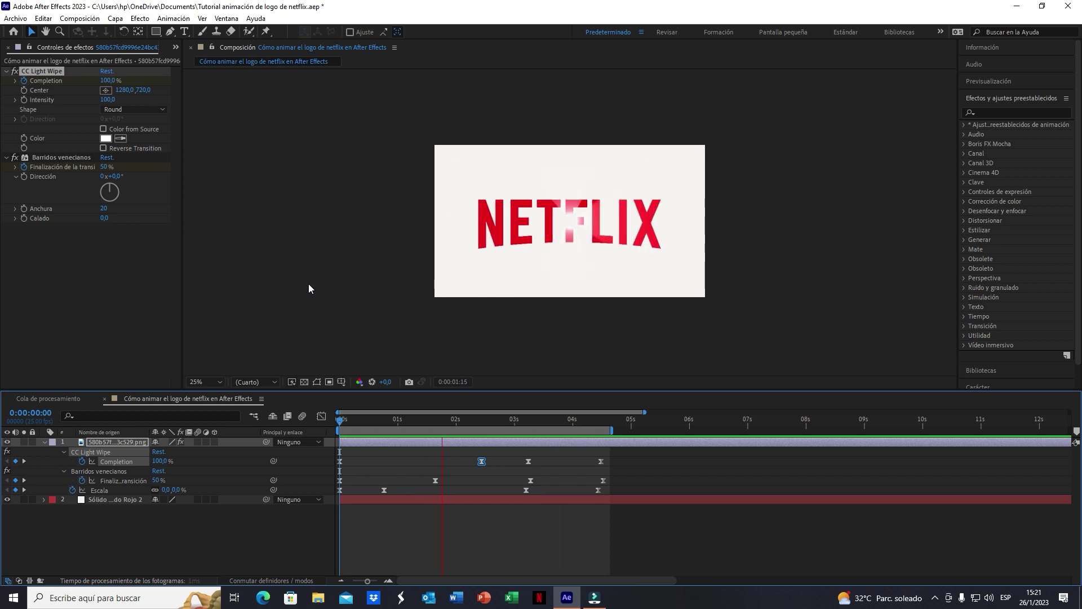
- Set the CC Light Wipe colour to the sampled off-white background, F6F2F2
key("ctrl+s")
left_click(559, 422)
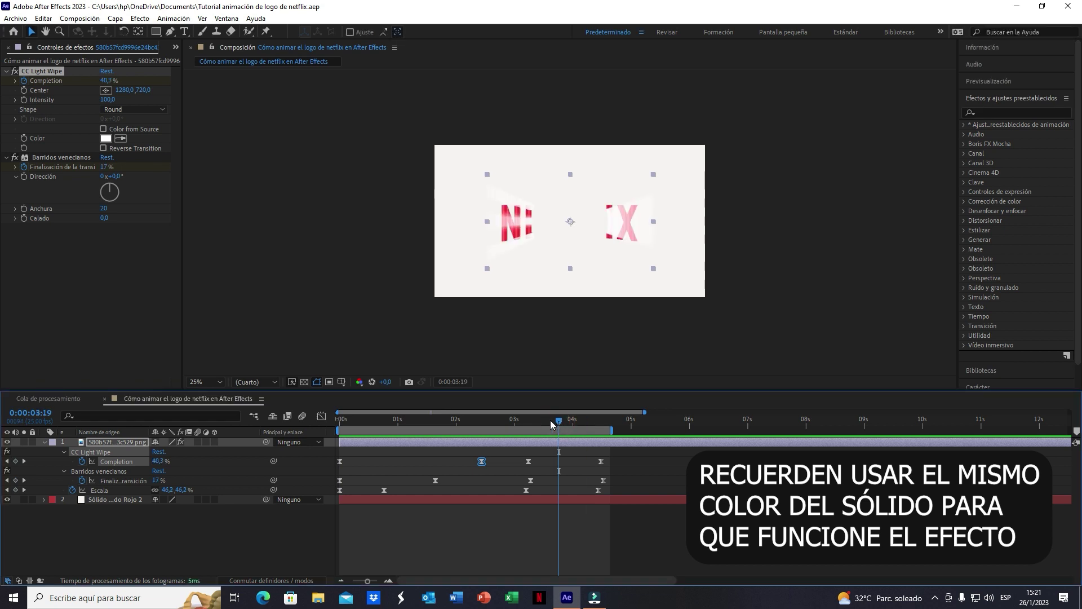
left_click(105, 139)
left_click(436, 297)
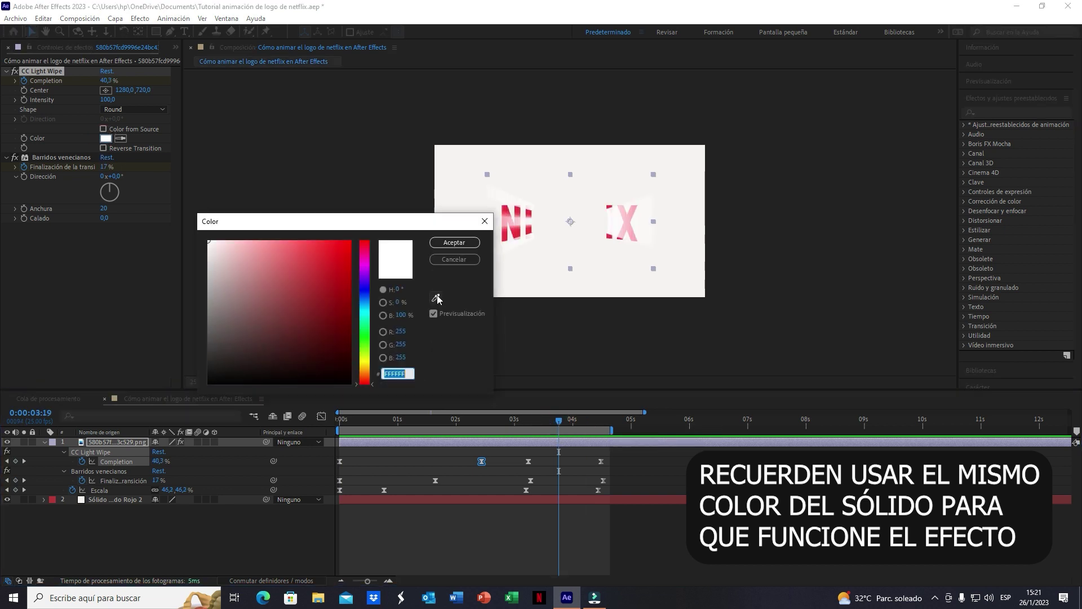
left_click(448, 152)
left_click(445, 242)
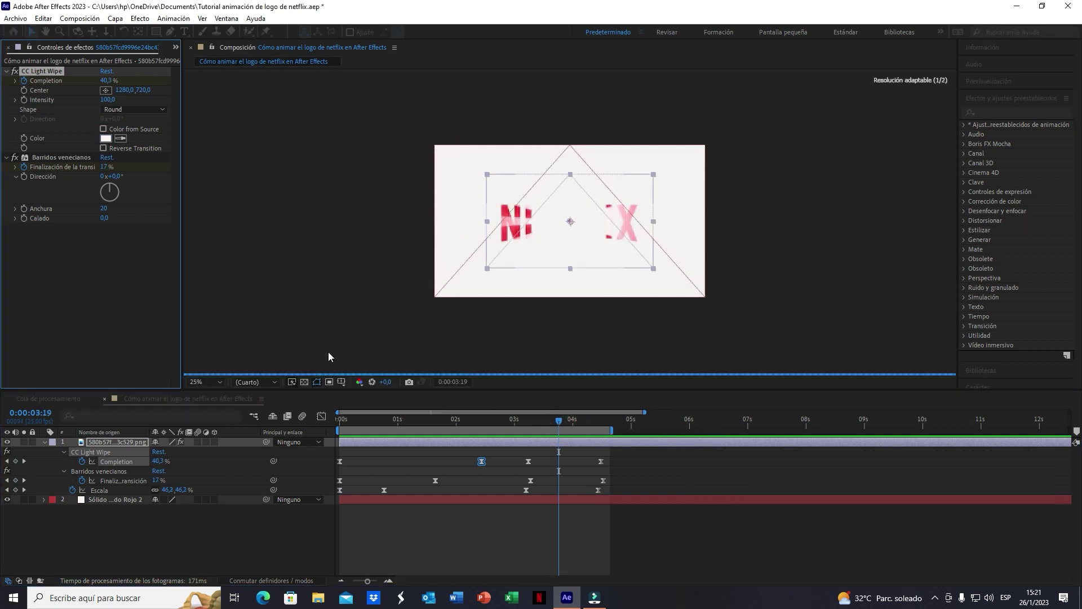
- Save the project and play the finished logo intro from the start
key("Home")
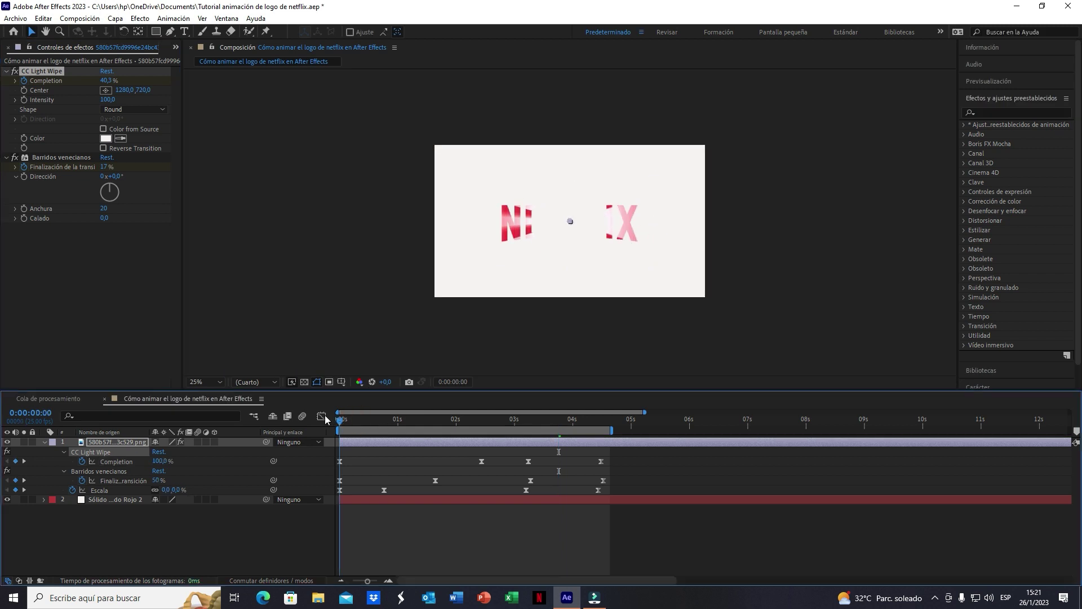
key("ctrl+s")
key("space")
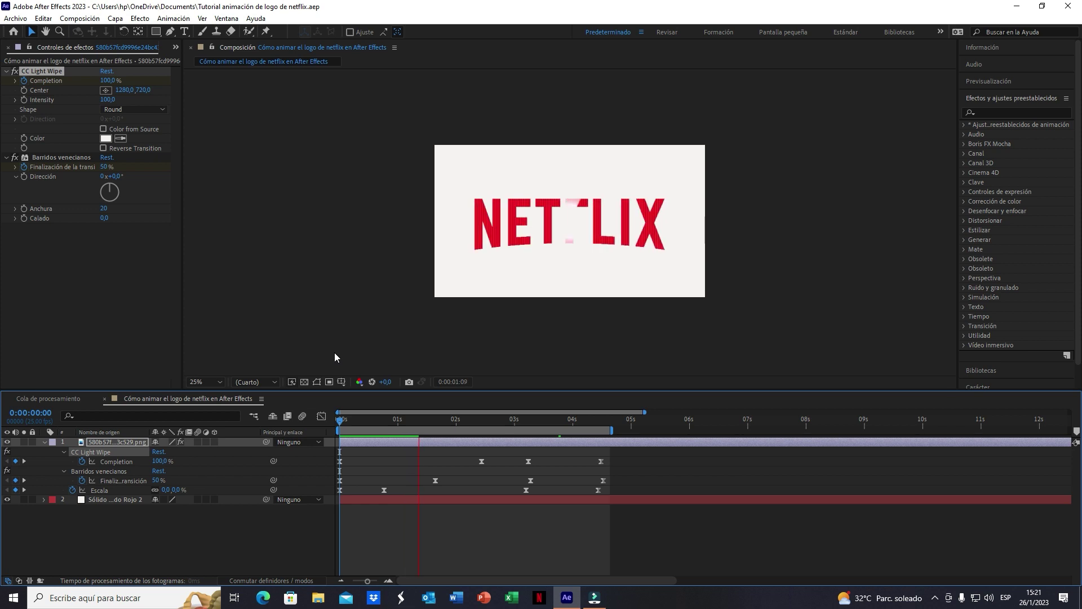